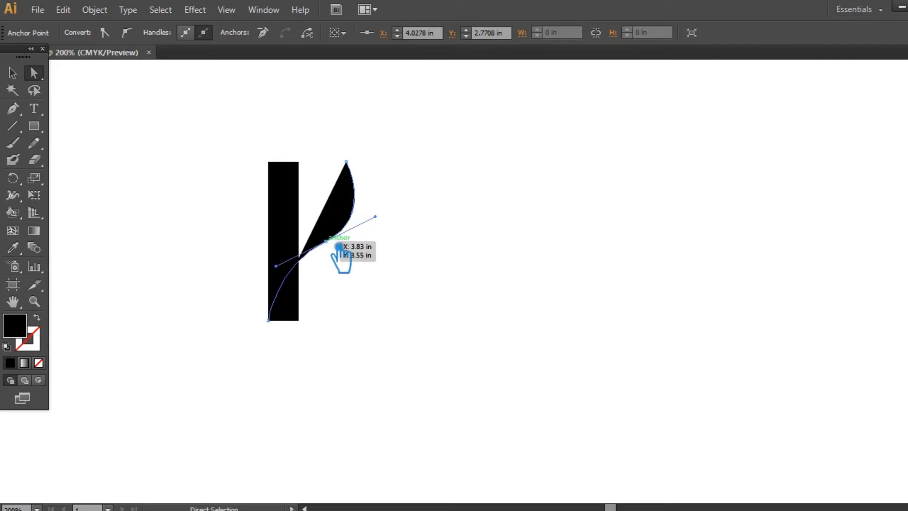
# Move the curve's middle anchor to about X 3.78 in, Y 3.59 in and pull its upper direction handle slightly inward
pyautogui.press('Down')
pyautogui.press('Down')
pyautogui.press('Down')
pyautogui.press('Down')
pyautogui.press('Down')
pyautogui.press('Down')
pyautogui.press('Left')
pyautogui.press('Left')
pyautogui.press('Up')
pyautogui.press('Up')
pyautogui.press('Up')
pyautogui.moveTo(385, 229); pyautogui.dragTo(379, 224)
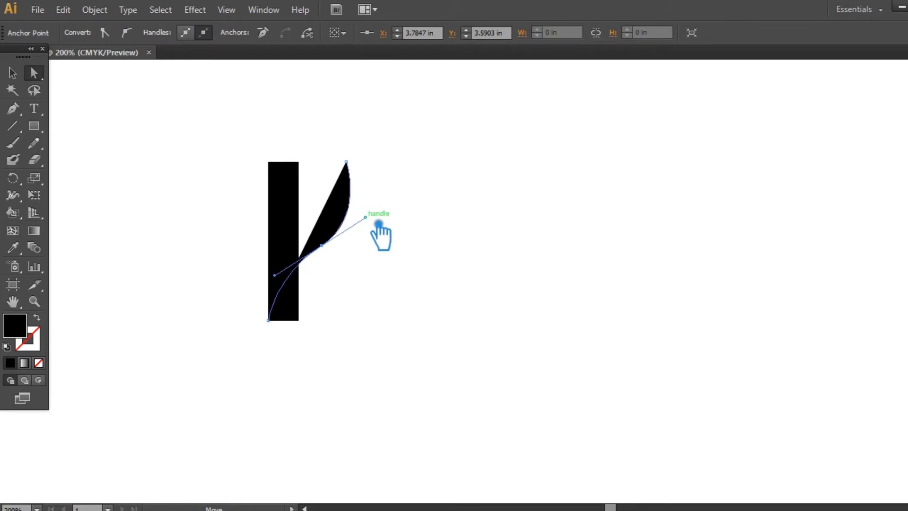
# Raise the curve's middle anchor to about Y 3.49 in, steepen its upper handle, and shift the curve's top anchor to about X 3.97 in
pyautogui.press('Up')
pyautogui.press('Up')
pyautogui.press('Up')
pyautogui.press('Up')
pyautogui.press('Up')
pyautogui.press('Up')
pyautogui.press('Up')
pyautogui.moveTo(338, 243)
pyautogui.mouseDown()
pyautogui.moveTo(294, 274)
pyautogui.moveTo(335, 244)
pyautogui.mouseUp()
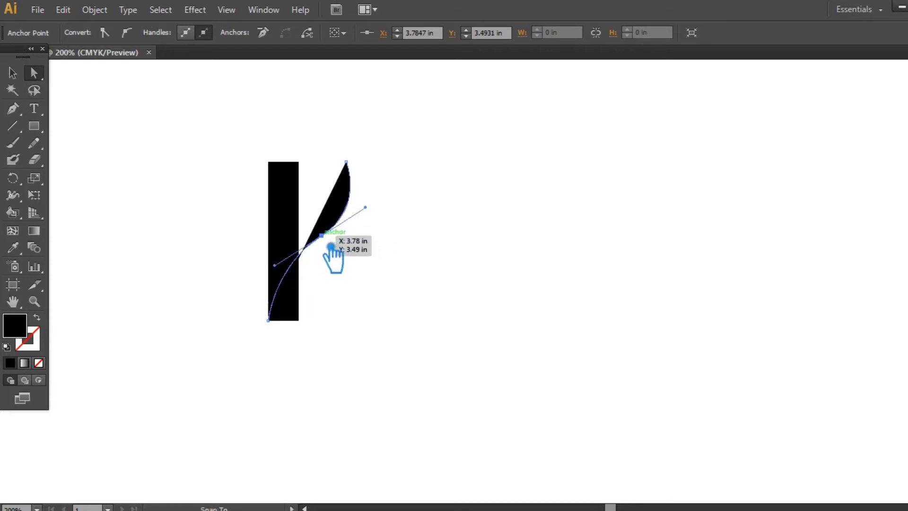
pyautogui.moveTo(377, 213); pyautogui.dragTo(375, 205)
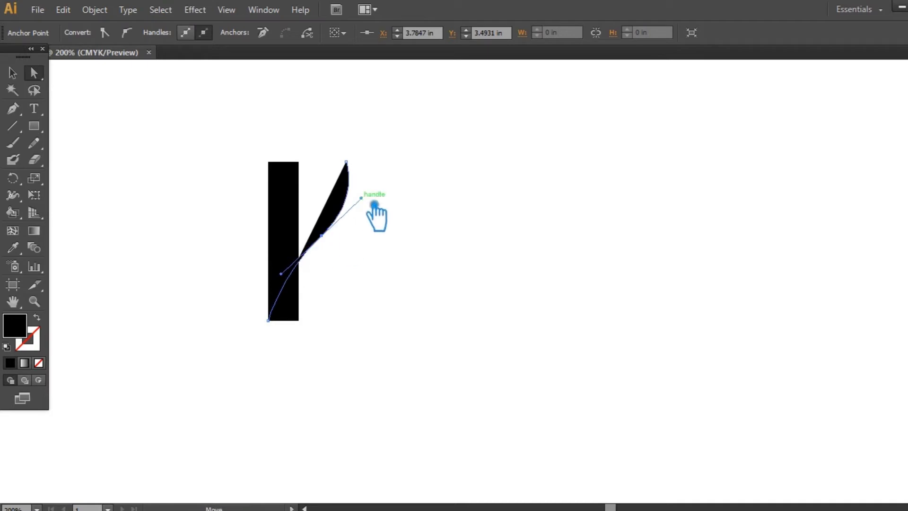
pyautogui.moveTo(359, 168); pyautogui.dragTo(387, 173)
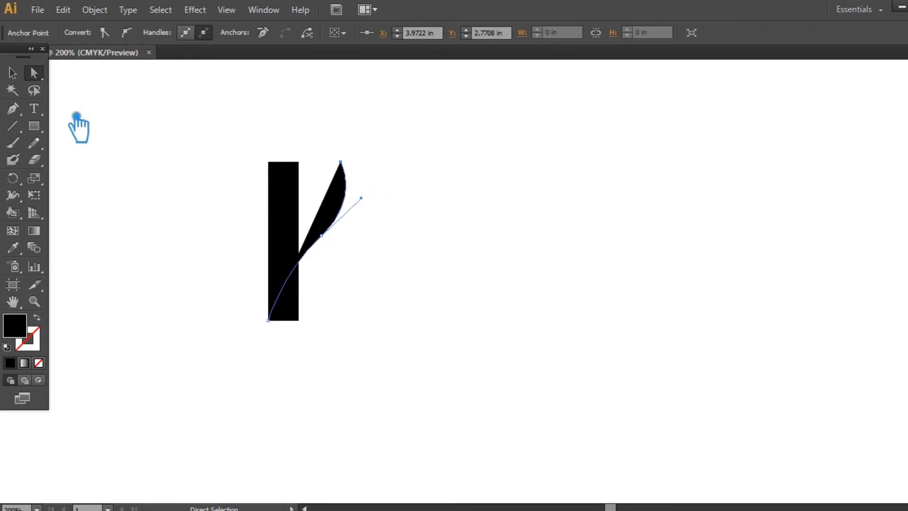
# Fill the vertical bar with dark gray
pyautogui.click(13, 73)
pyautogui.click(301, 202)
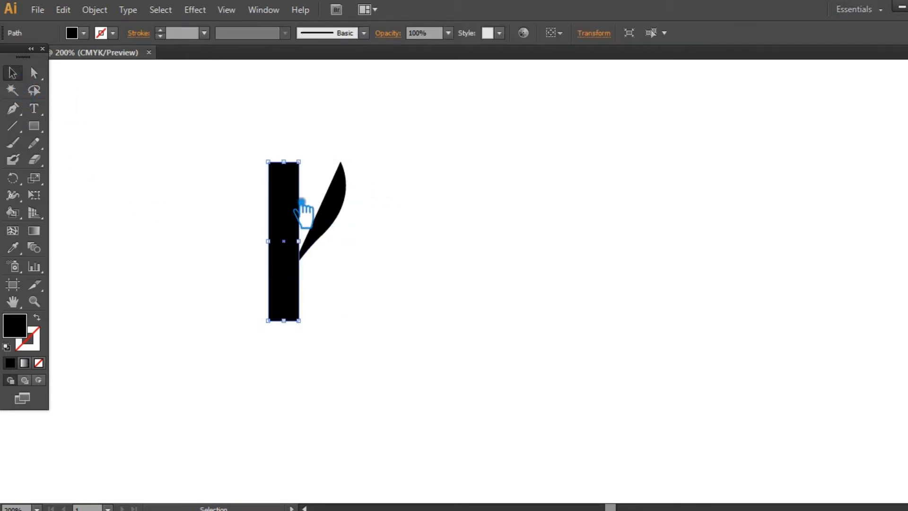
pyautogui.doubleClick(32, 328)
pyautogui.moveTo(523, 247); pyautogui.dragTo(501, 221)
pyautogui.press('Return')
pyautogui.click(358, 222)
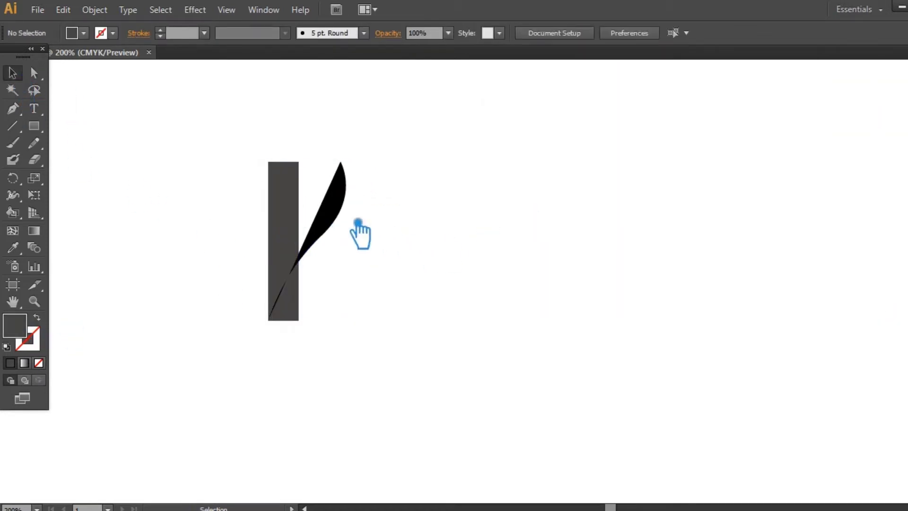
# Swap the curve's black fill to its stroke and apply the lens-shaped variable width profile that tapers at both ends
pyautogui.click(341, 196)
pyautogui.click(37, 317)
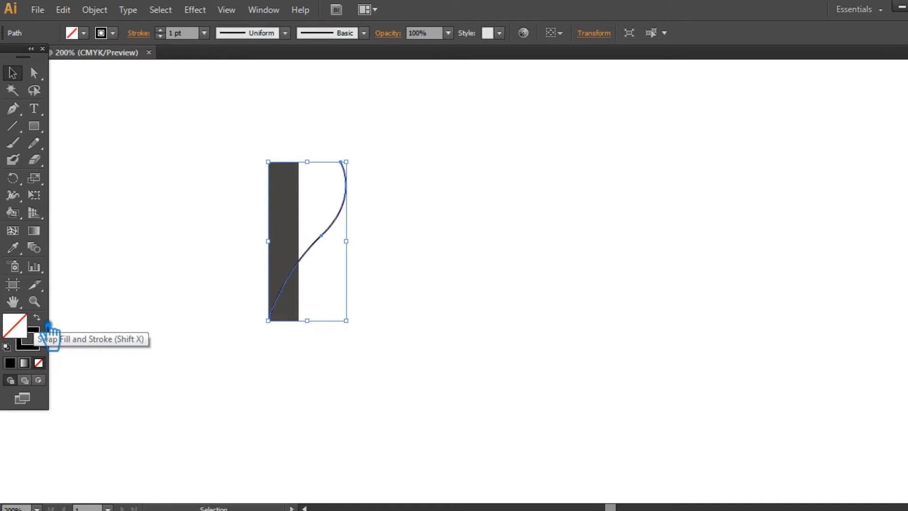
pyautogui.click(286, 32)
pyautogui.click(238, 89)
# Set the tapered curve's stroke weight to 20 pt
pyautogui.click(204, 32)
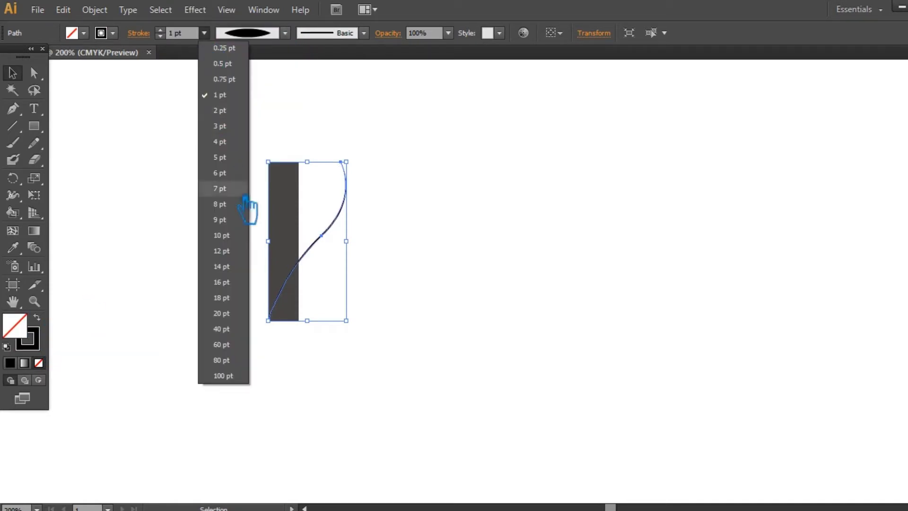
pyautogui.click(244, 260)
pyautogui.click(204, 33)
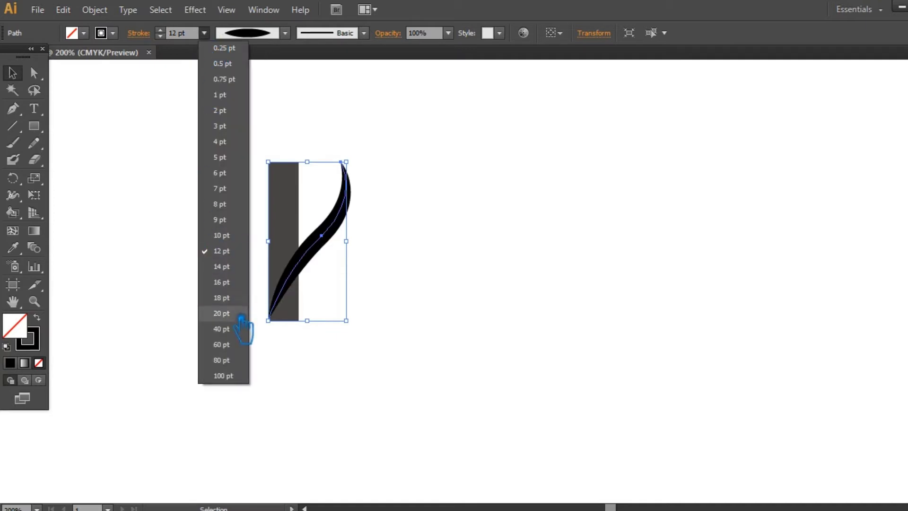
pyautogui.click(239, 320)
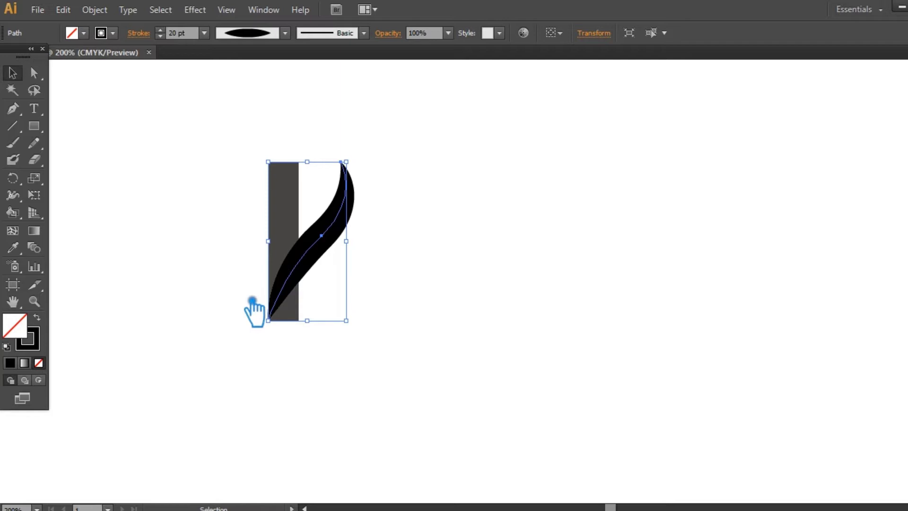
# Move the tapered curve's top anchor to about X 4.08 in, Y 2.45 in, above the top of the bar
pyautogui.press('a')
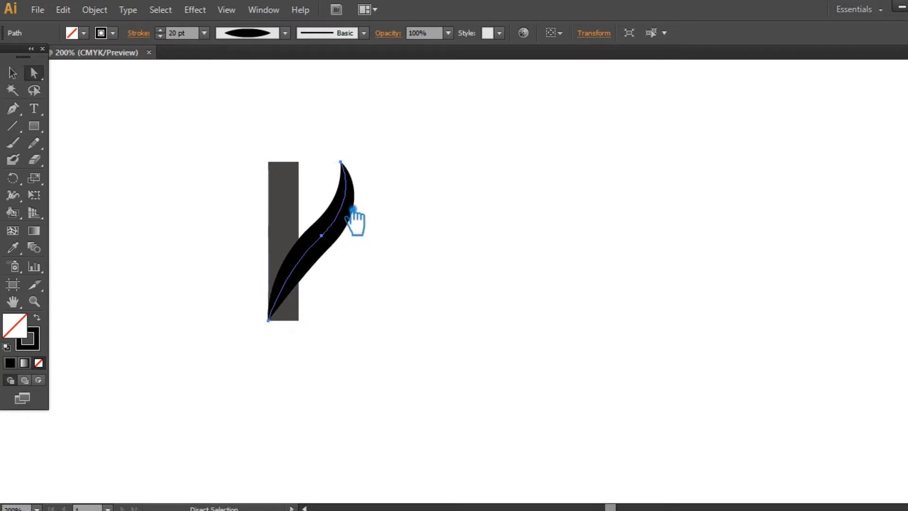
pyautogui.click(341, 162)
pyautogui.press('Right')
pyautogui.press('Right')
pyautogui.press('Right')
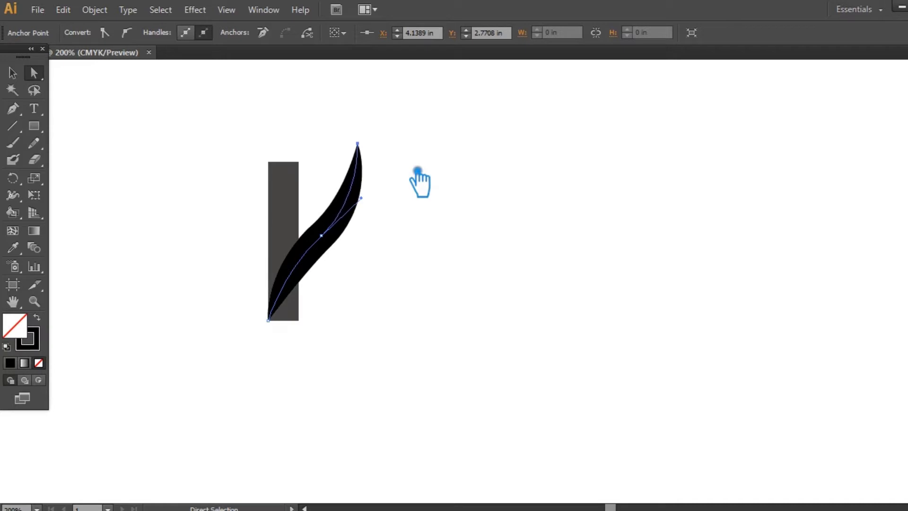
pyautogui.press('Left')
pyautogui.press('Left')
pyautogui.press('Left')
pyautogui.press('Left')
pyautogui.press('Up')
pyautogui.press('Up')
pyautogui.press('Up')
pyautogui.press('Up')
pyautogui.press('Up')
pyautogui.press('Up')
# Lengthen the middle anchor's upper handle and adjust its lower handle to give the tapered curve a fuller S-bend
pyautogui.click(333, 240)
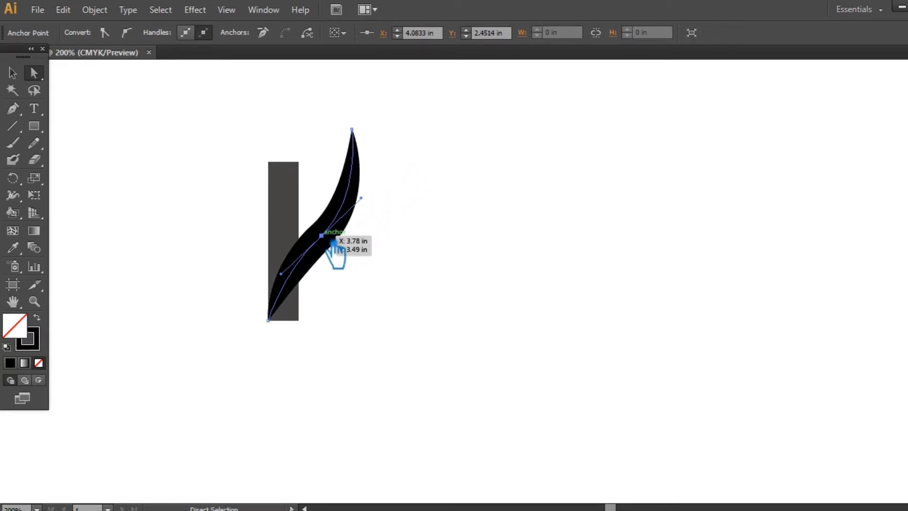
pyautogui.moveTo(375, 204); pyautogui.dragTo(384, 198)
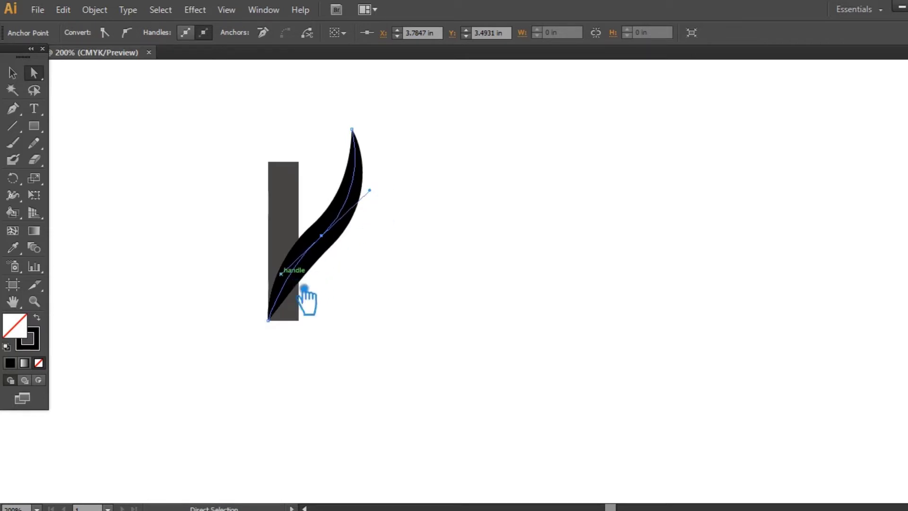
pyautogui.moveTo(295, 282); pyautogui.dragTo(292, 279)
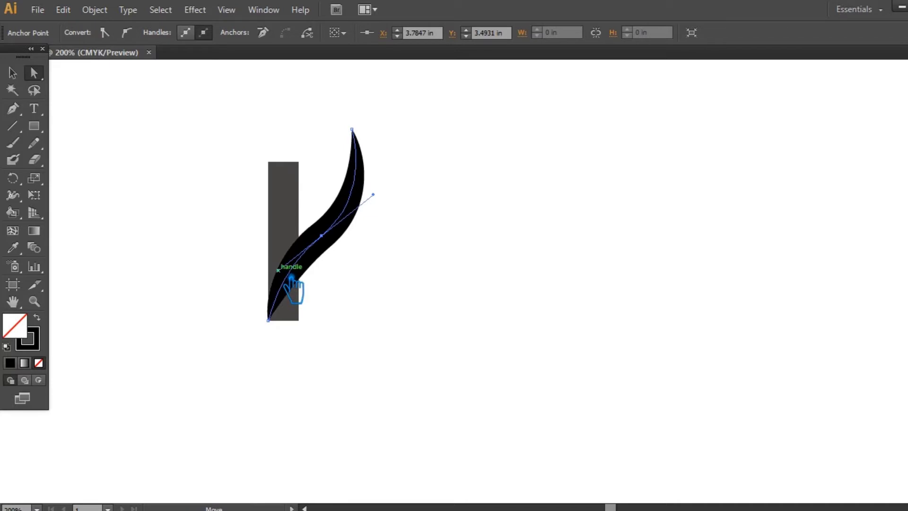
pyautogui.click(12, 73)
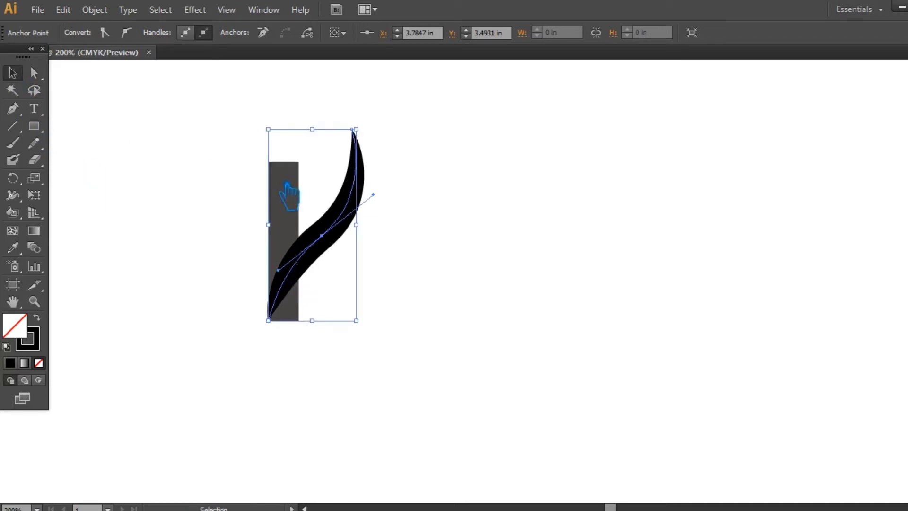
pyautogui.click(447, 249)
# Create a copy of the tapered curve reflected across the horizontal axis
pyautogui.click(341, 245)
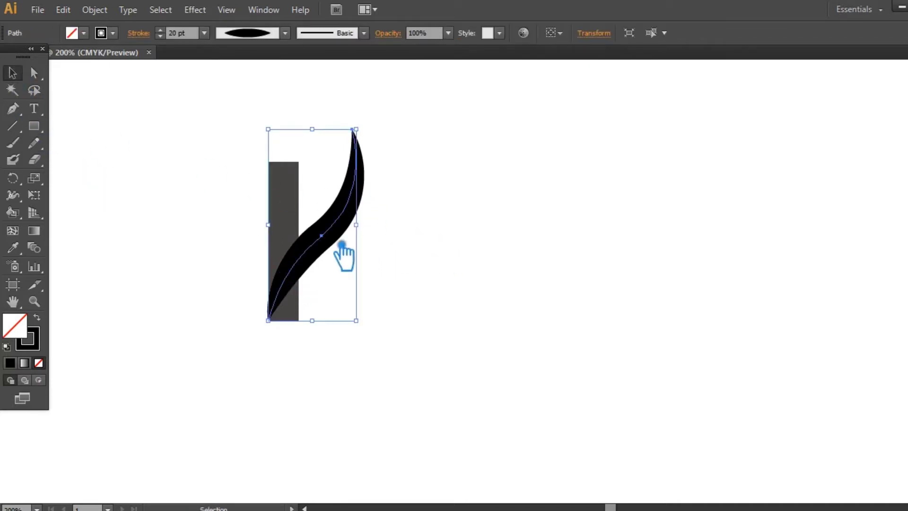
pyautogui.rightClick(341, 244)
pyautogui.moveTo(405, 428)
pyautogui.click(503, 348)
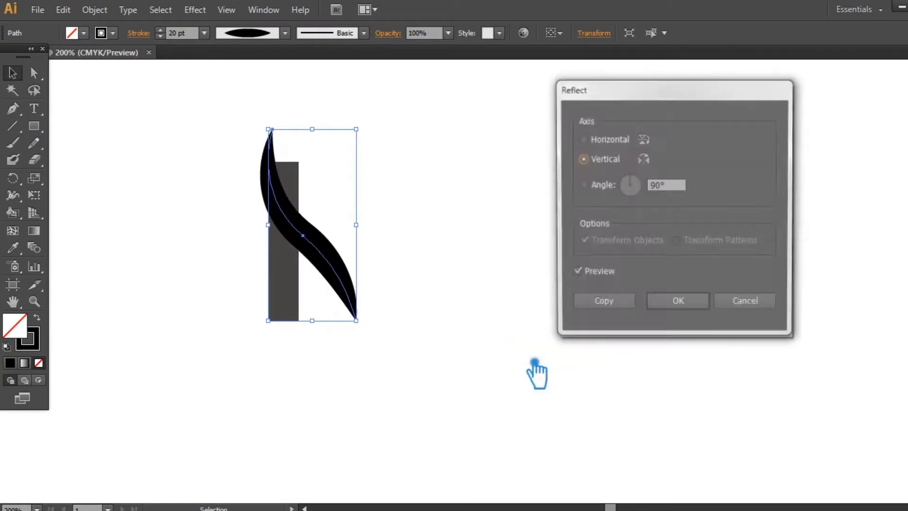
pyautogui.click(582, 139)
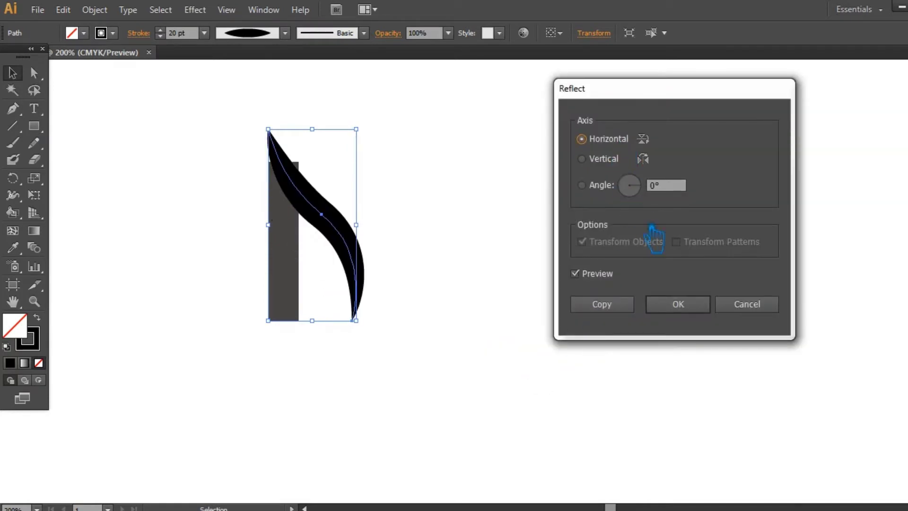
pyautogui.click(618, 305)
# Move the reflected curve straight down so its upper tip meets the bar's top corner and the two curves form a K
pyautogui.click(453, 260)
pyautogui.moveTo(304, 192); pyautogui.dragTo(303, 226)
pyautogui.click(446, 237)
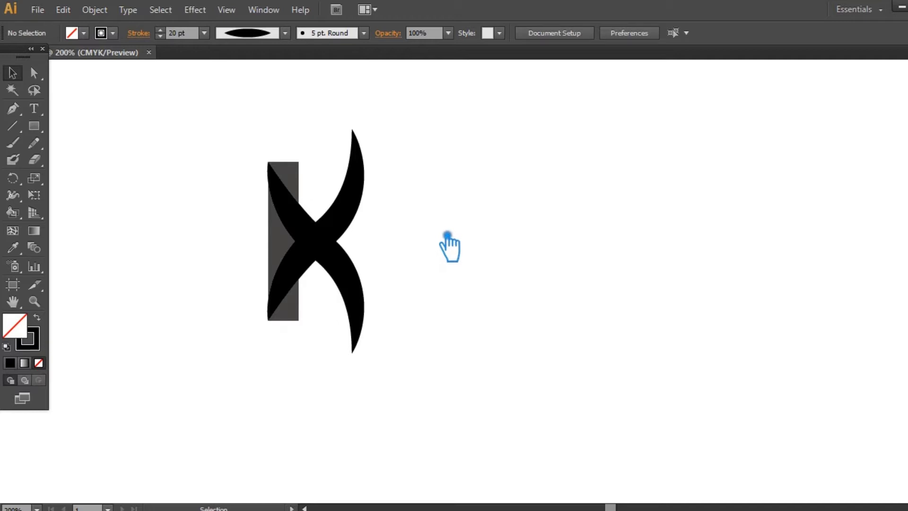
# Expand the appearance of both curved strokes into filled outlines and group them with the vertical bar
pyautogui.moveTo(405, 339); pyautogui.dragTo(322, 199)
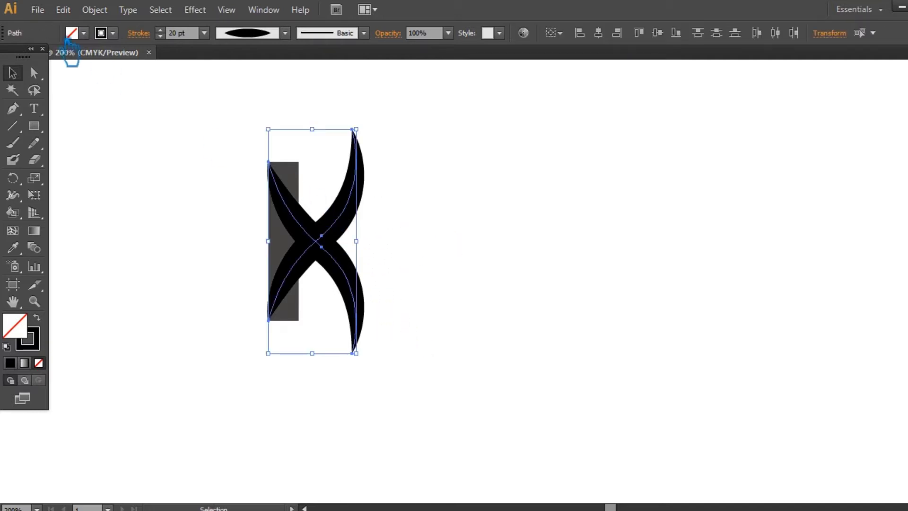
pyautogui.click(94, 10)
pyautogui.click(127, 176)
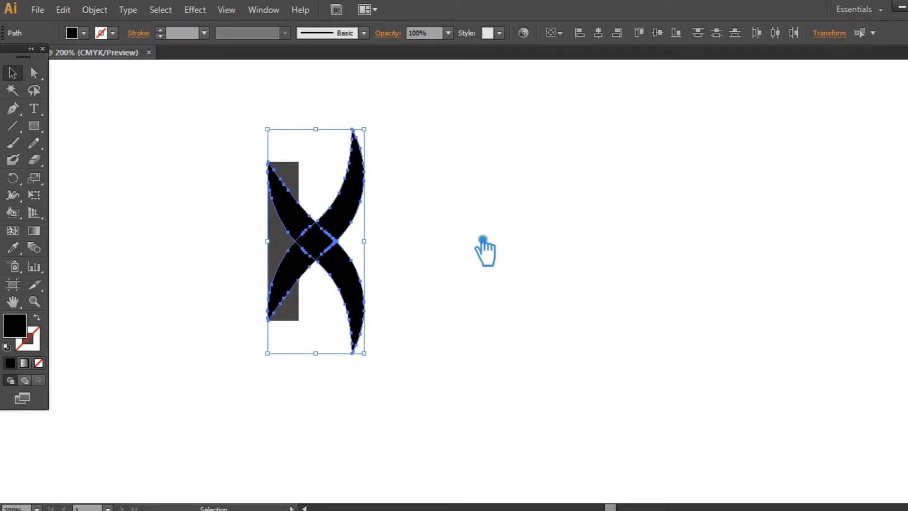
pyautogui.click(502, 271)
pyautogui.moveTo(444, 369); pyautogui.dragTo(239, 144)
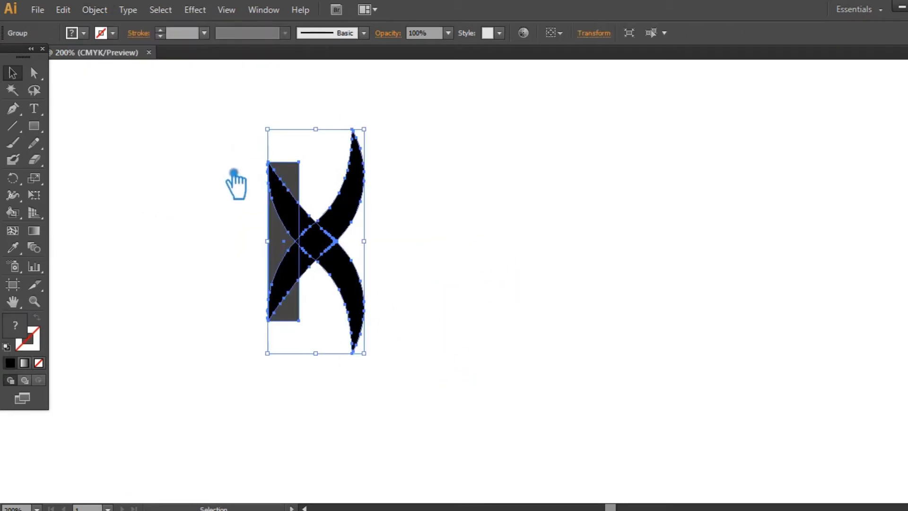
# Draw a circle with the Ellipse tool from the K's center around the whole letter, and swap its black fill to the stroke
pyautogui.press('m')
pyautogui.moveTo(46, 128); pyautogui.dragTo(85, 159)
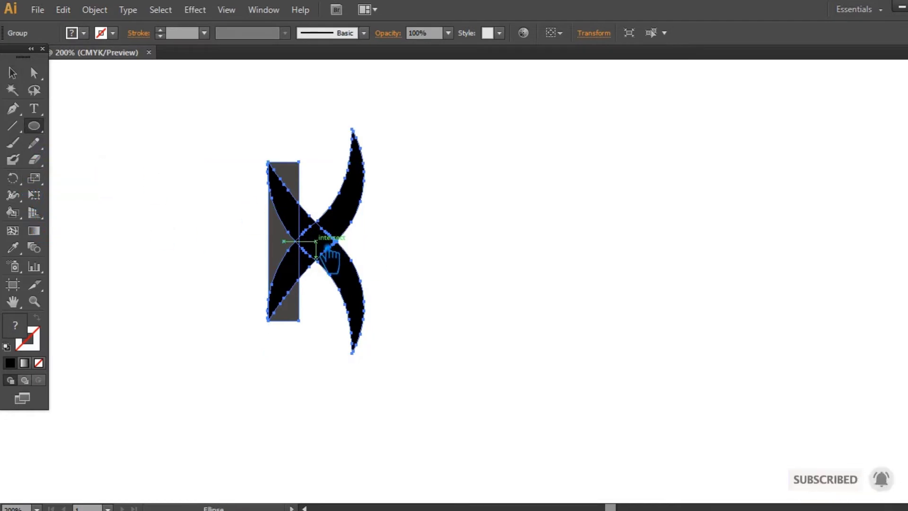
pyautogui.moveTo(330, 247)
pyautogui.mouseDown()
pyautogui.moveTo(393, 295)
pyautogui.moveTo(450, 320)
pyautogui.mouseUp()
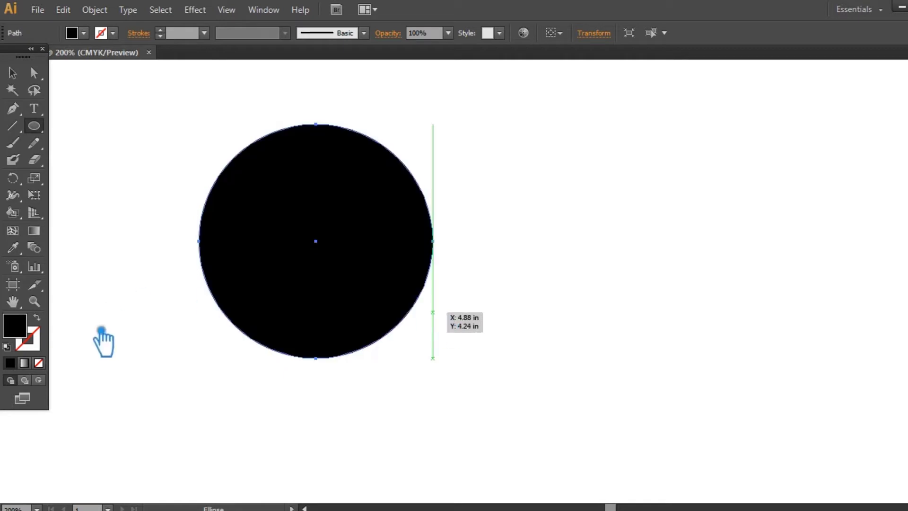
pyautogui.click(37, 318)
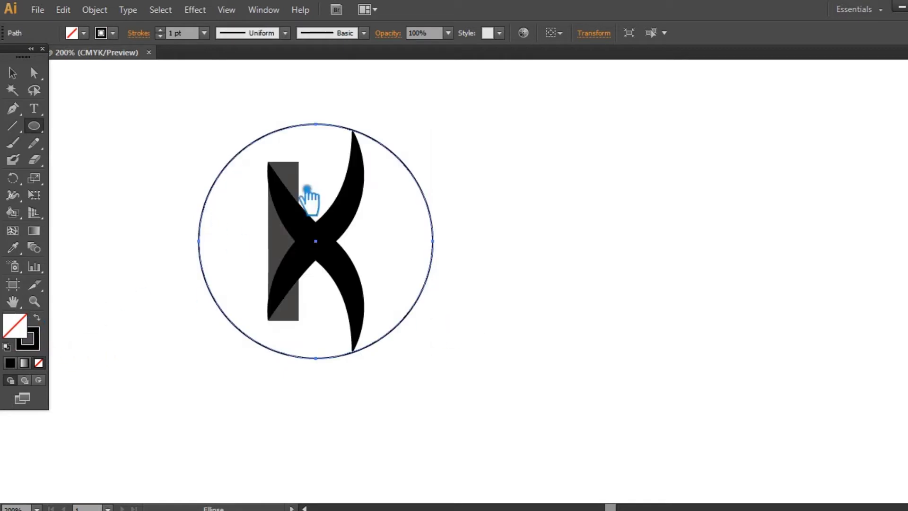
# Try stroke weights of 18 pt and 12 pt on the circle
pyautogui.click(204, 33)
pyautogui.click(240, 297)
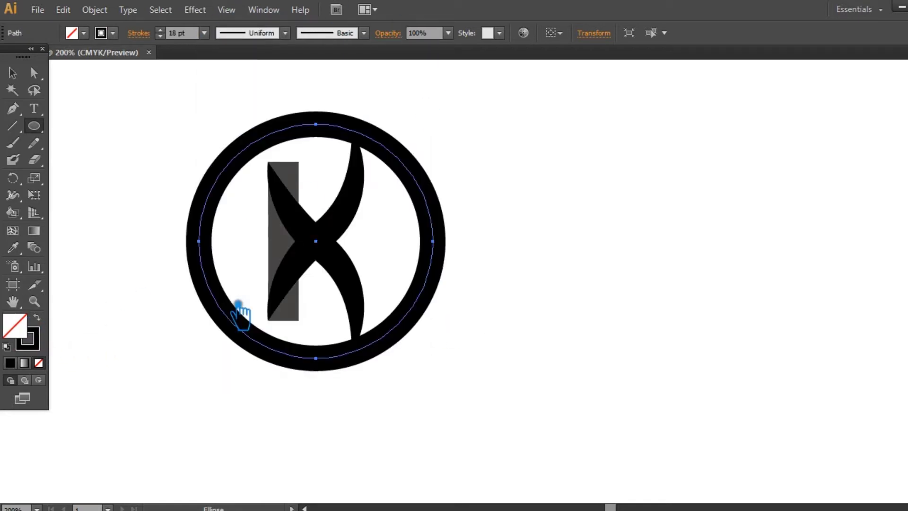
pyautogui.click(204, 32)
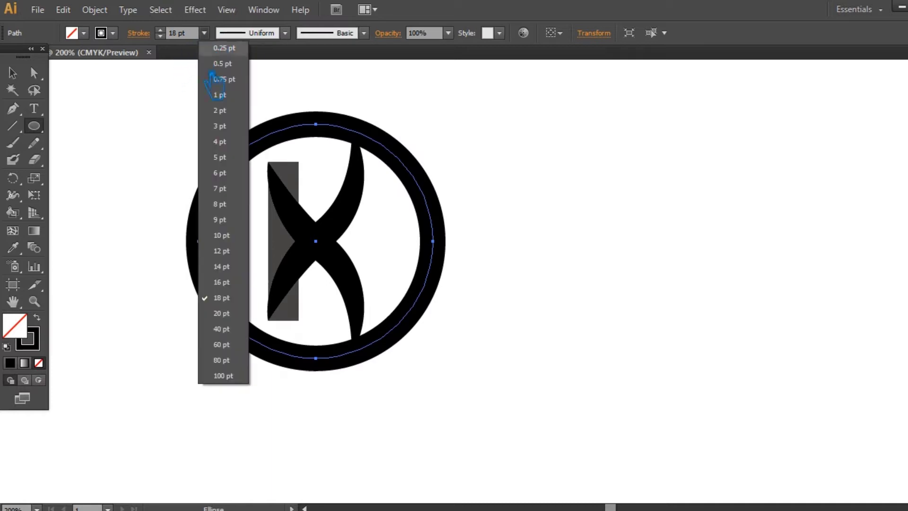
pyautogui.click(239, 263)
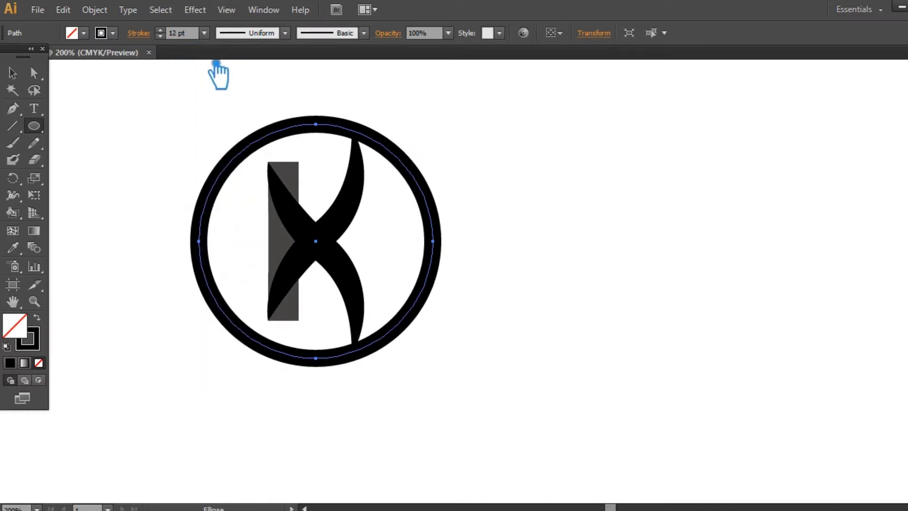
# Set the circle's stroke weight to 10 pt and deselect it
pyautogui.click(204, 33)
pyautogui.click(233, 241)
pyautogui.click(12, 73)
pyautogui.click(538, 237)
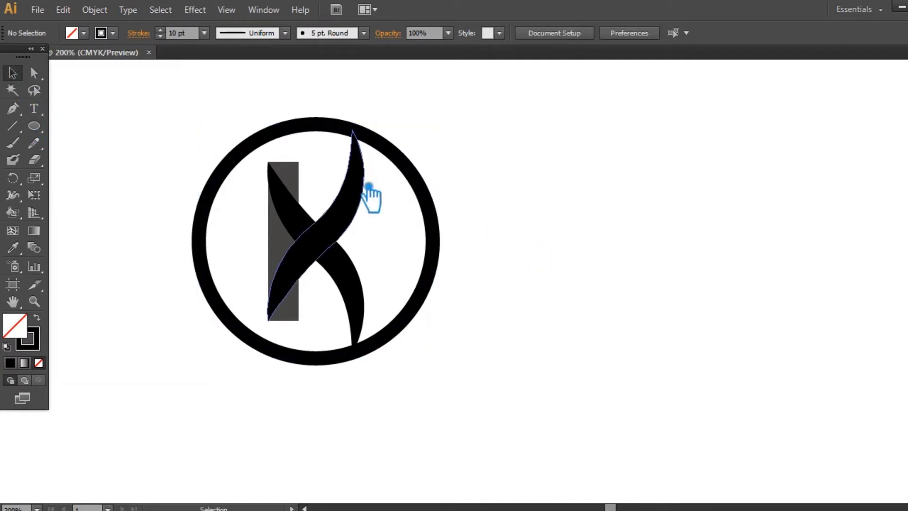
# Shrink the circle proportionally about its center until its path lines up with the upper and lower tips of the K
pyautogui.click(430, 193)
pyautogui.moveTo(447, 130); pyautogui.dragTo(446, 143)
pyautogui.moveTo(505, 392); pyautogui.dragTo(241, 139)
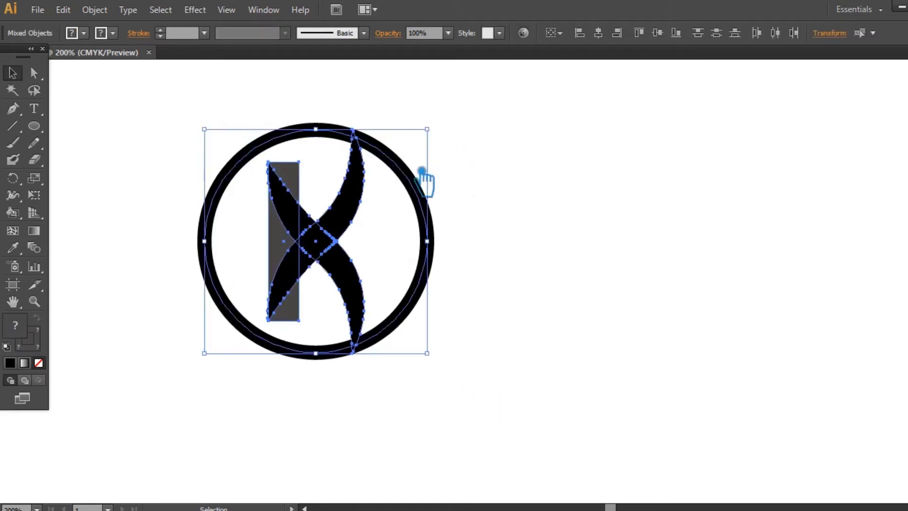
pyautogui.click(544, 216)
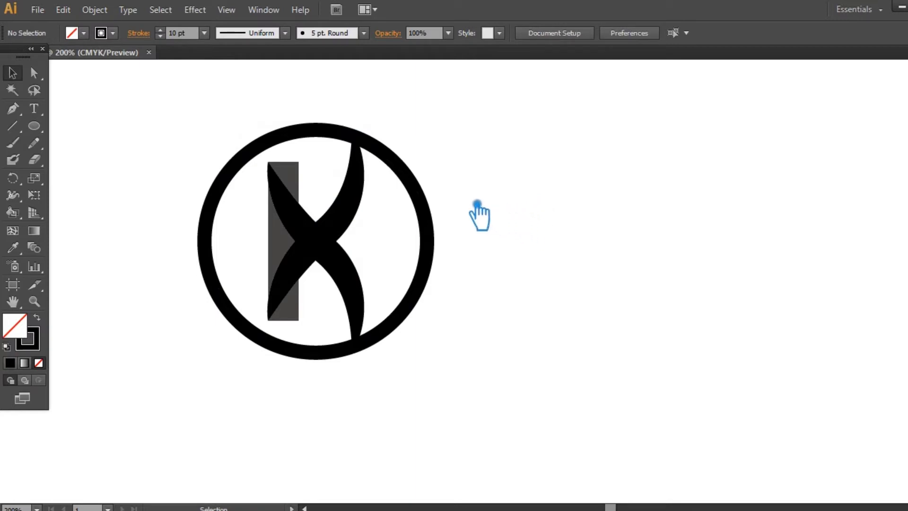
# Split the grouped K shapes along their overlaps with the Pathfinder Divide operation
pyautogui.click(357, 239)
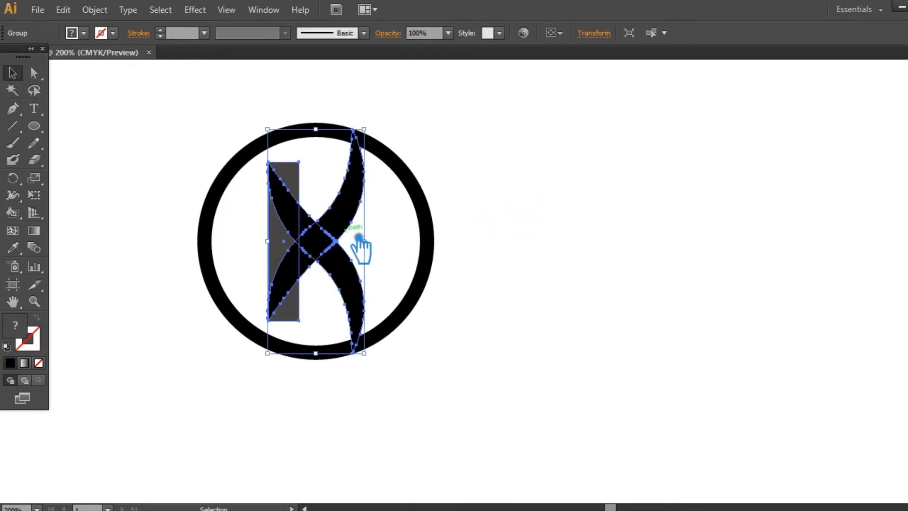
pyautogui.click(906, 351)
pyautogui.click(794, 415)
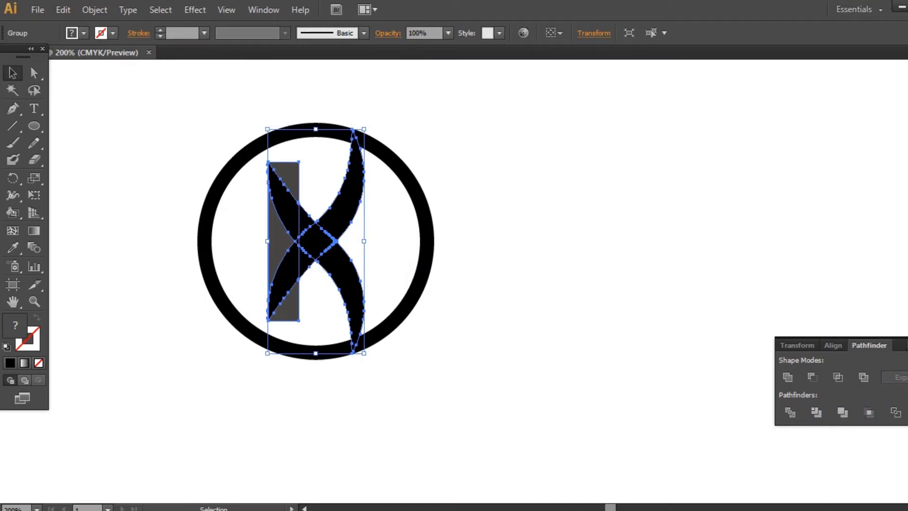
pyautogui.click(906, 351)
pyautogui.click(711, 313)
# Ungroup the divided K artwork and delete the two gray corner pieces at the bar's upper and lower ends
pyautogui.rightClick(288, 235)
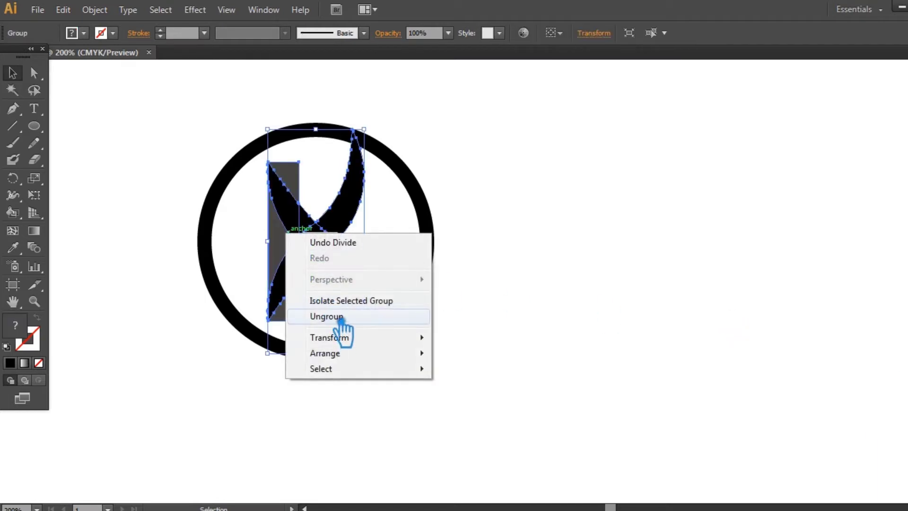
pyautogui.click(331, 315)
pyautogui.click(612, 255)
pyautogui.click(293, 179)
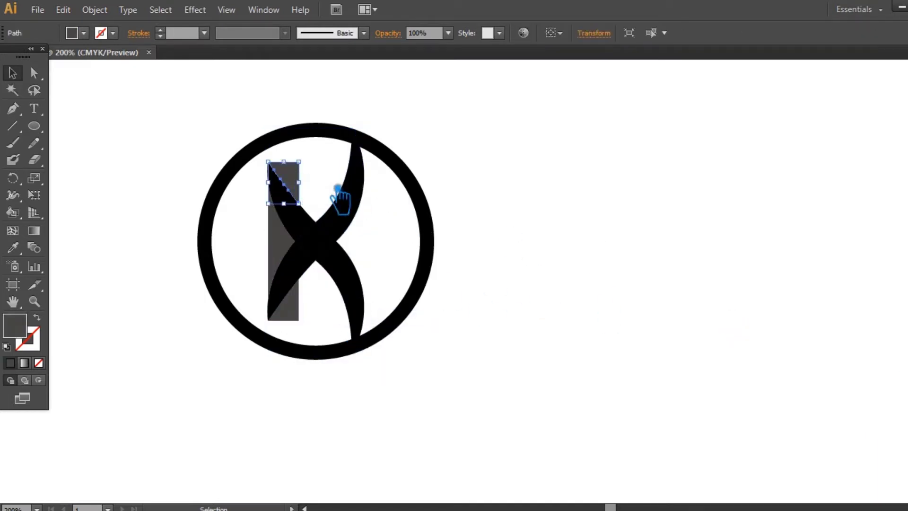
pyautogui.press('Delete')
pyautogui.click(295, 313)
pyautogui.press('Delete')
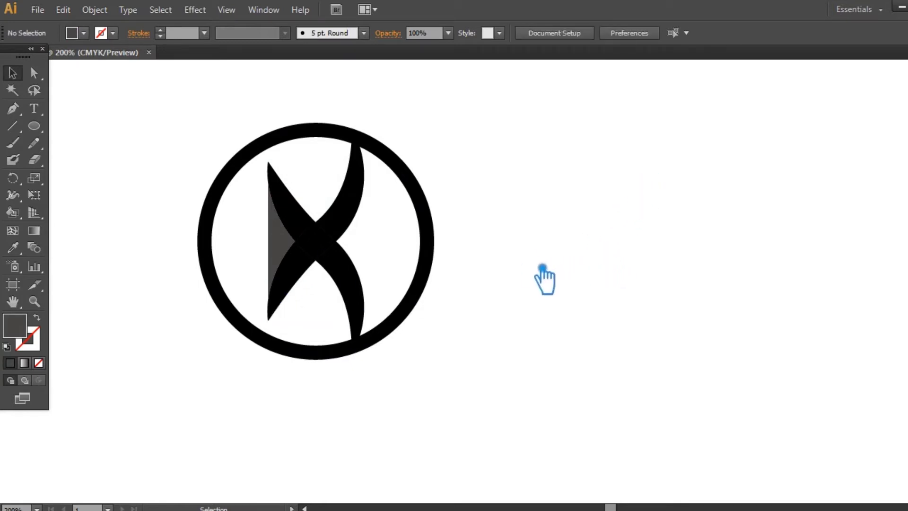
# Examine how the remaining bar and curve pieces are divided, especially around the central crossing
pyautogui.click(288, 251)
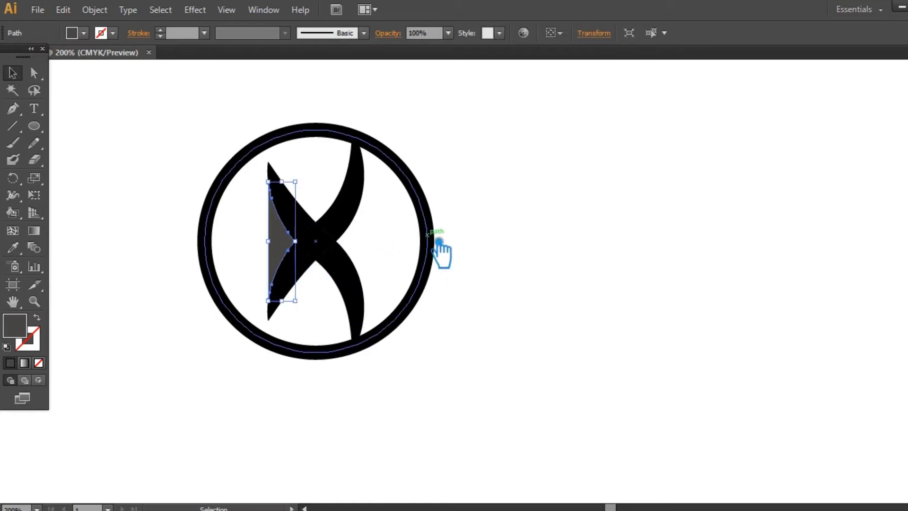
pyautogui.click(432, 242)
pyautogui.click(521, 251)
pyautogui.click(298, 215)
pyautogui.keyDown('shift'); pyautogui.click(299, 218); pyautogui.keyUp('shift')
pyautogui.keyDown('shift'); pyautogui.click(307, 219); pyautogui.keyUp('shift')
pyautogui.keyDown('shift'); pyautogui.click(296, 215); pyautogui.keyUp('shift')
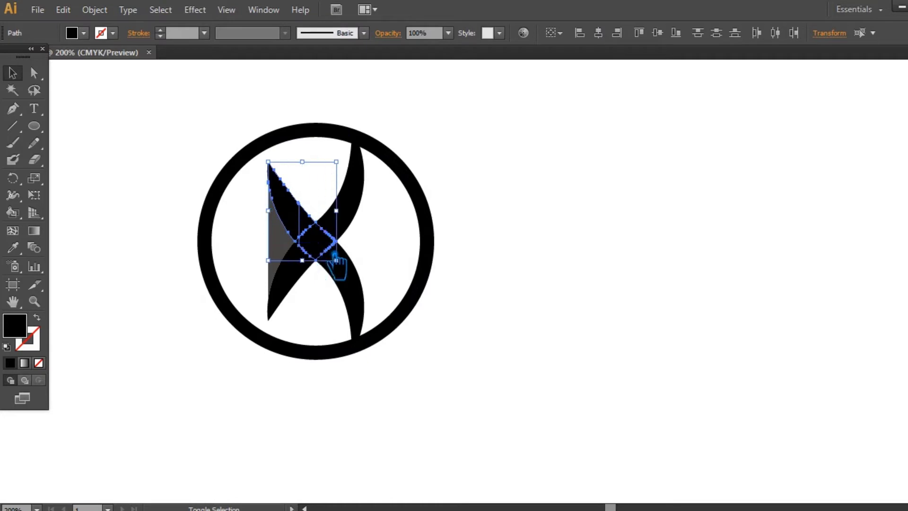
pyautogui.click(534, 240)
pyautogui.hotkey('ctrl', '+')
pyautogui.hotkey('ctrl', '+')
pyautogui.press('+')
pyautogui.moveTo(503, 238); pyautogui.dragTo(708, 276)
pyautogui.click(338, 237)
pyautogui.press('v')
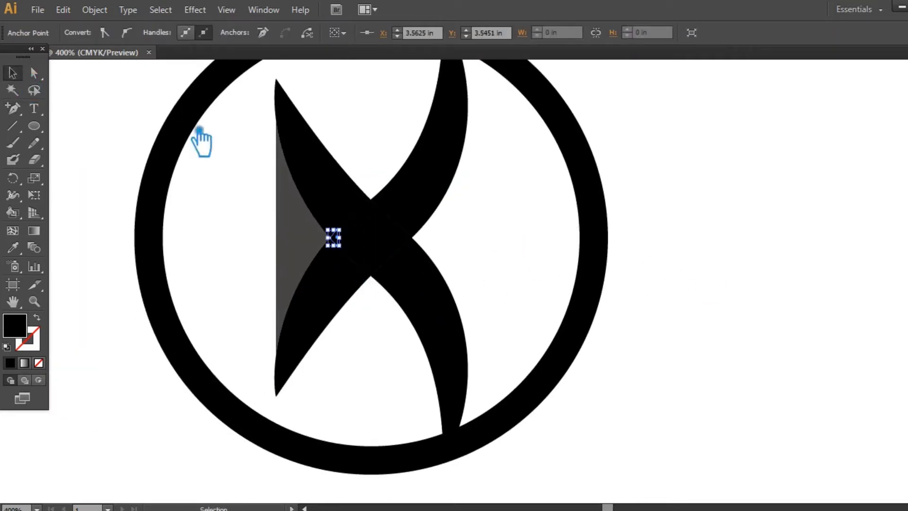
# Unite the central diamond with the upper-left and lower-right arm pieces into one diagonal stroke
pyautogui.click(383, 248)
pyautogui.keyDown('shift'); pyautogui.click(351, 195); pyautogui.keyUp('shift')
pyautogui.keyDown('shift'); pyautogui.click(314, 192); pyautogui.keyUp('shift')
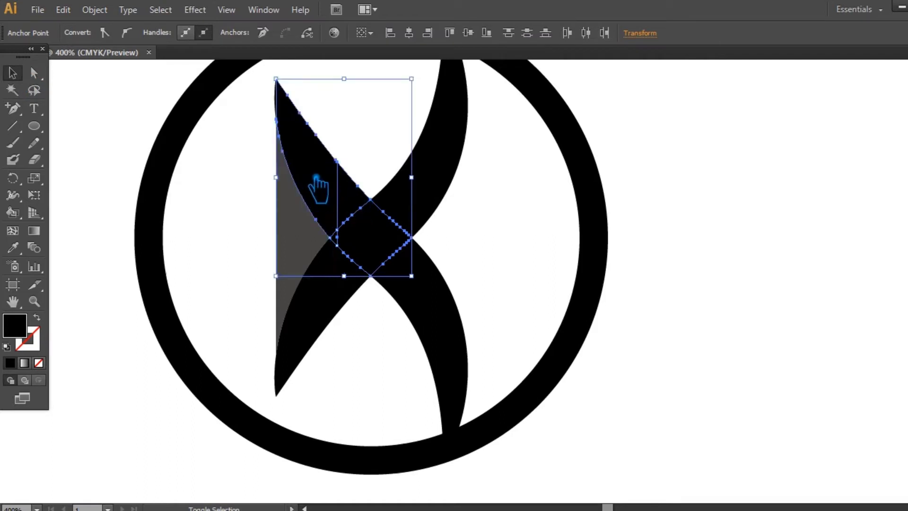
pyautogui.keyDown('shift'); pyautogui.click(433, 308); pyautogui.keyUp('shift')
pyautogui.hotkey('ctrl', 'shift', 'F9')
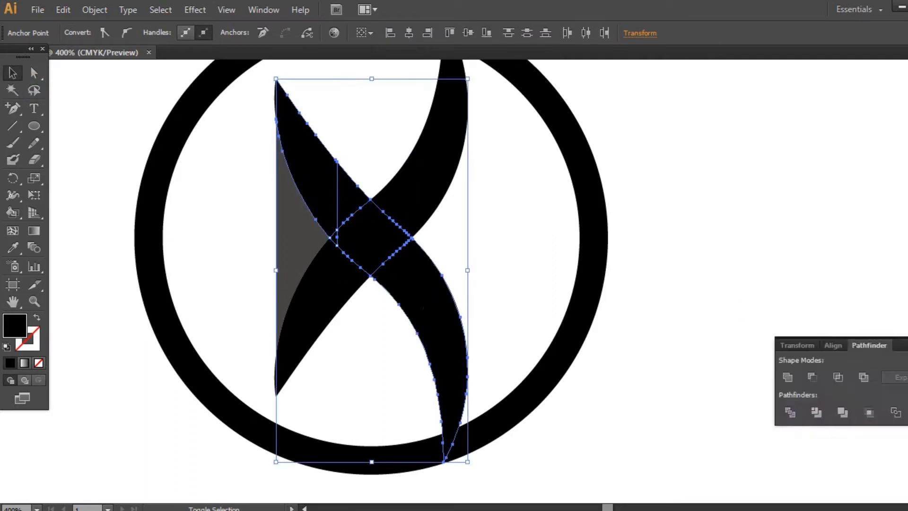
pyautogui.click(788, 378)
pyautogui.hotkey('ctrl', 'shift', 'F9')
pyautogui.click(529, 284)
# Unite the lower-left arm pieces and the upper-right arm into one object
pyautogui.click(320, 323)
pyautogui.keyDown('shift'); pyautogui.click(417, 215); pyautogui.keyUp('shift')
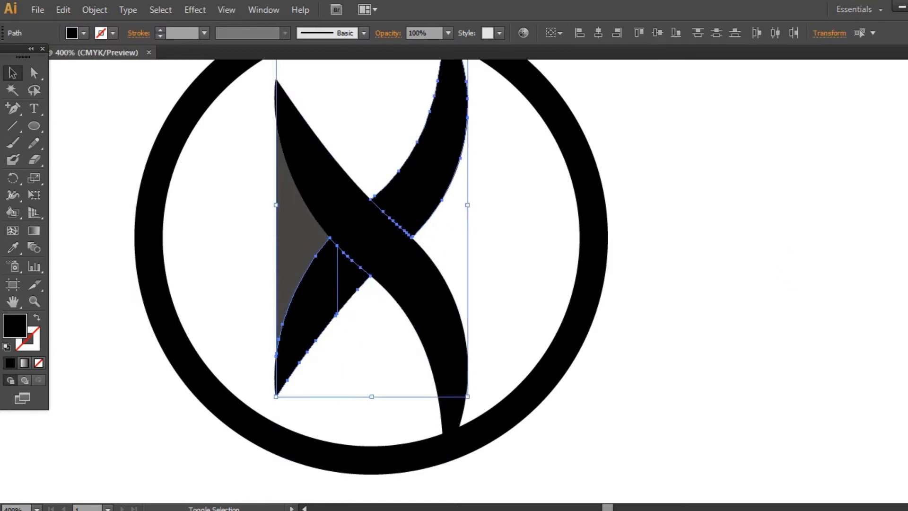
pyautogui.hotkey('ctrl', 'shift', 'F9')
pyautogui.click(789, 377)
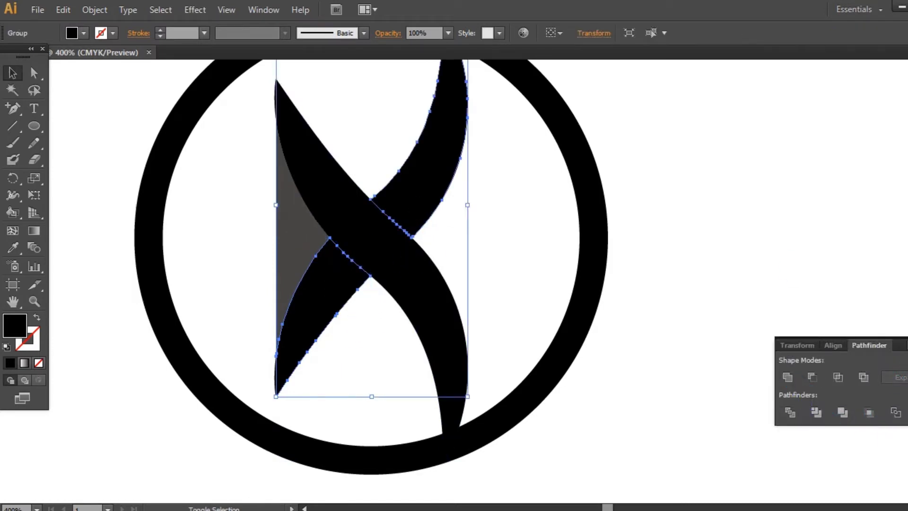
pyautogui.hotkey('ctrl', 'shift', 'F9')
pyautogui.click(797, 320)
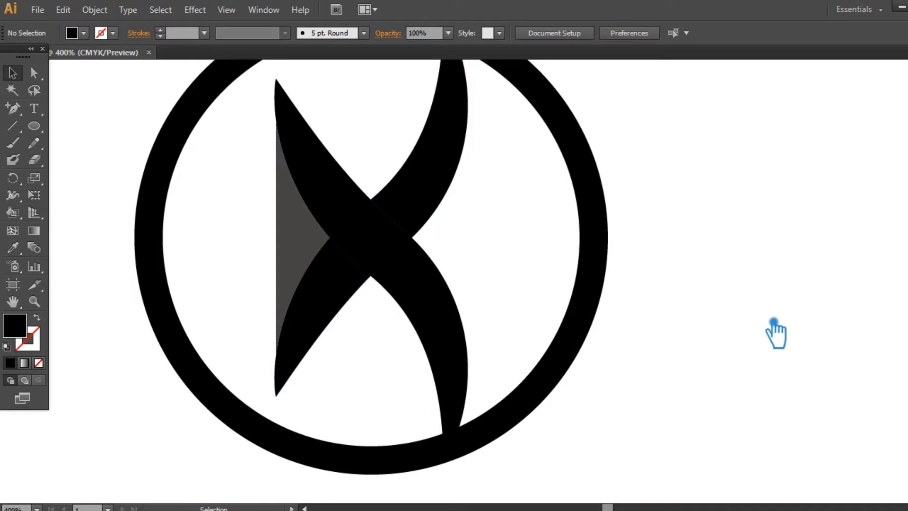
# Undo the Unite operations on both diagonals while keeping the gray corner pieces deleted
pyautogui.hotkey('ctrl', 'z')
pyautogui.hotkey('ctrl', 'z')
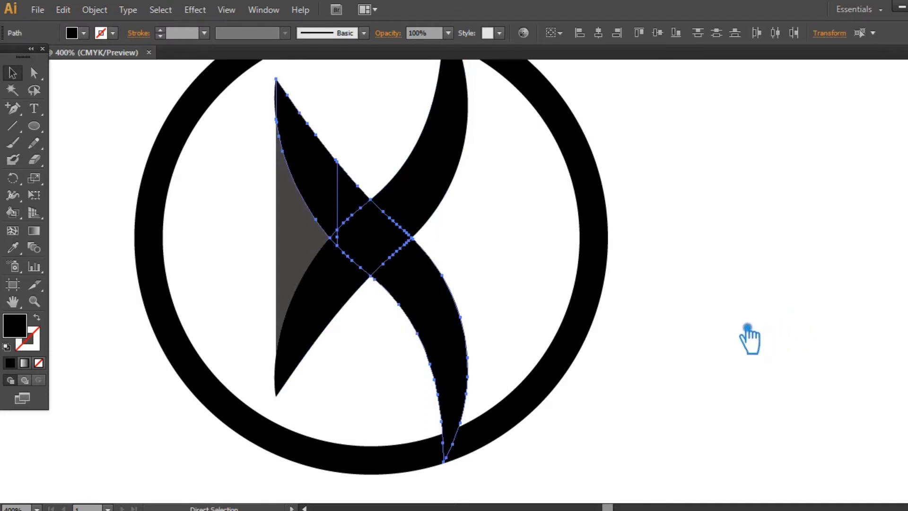
pyautogui.hotkey('ctrl', 'z')
pyautogui.hotkey('ctrl', 'z')
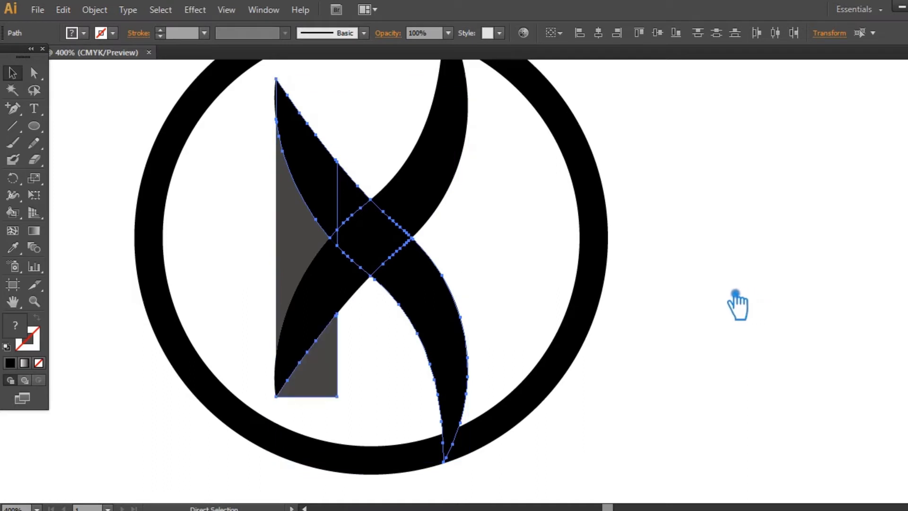
pyautogui.hotkey('ctrl', 'shift', 'z')
# Unite the lower-left arm, central crossing pieces and upper-right arm into one continuous diagonal stroke
pyautogui.click(728, 290)
pyautogui.click(334, 288)
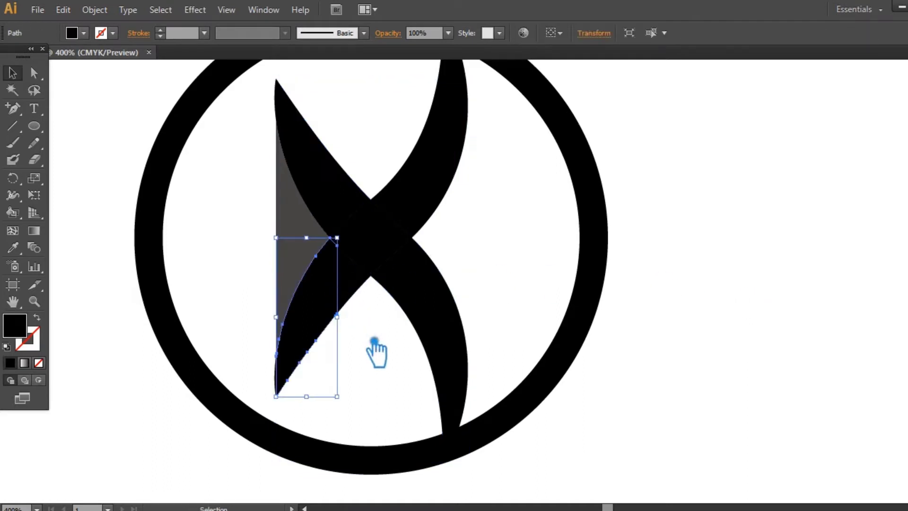
pyautogui.keyDown('shift'); pyautogui.click(365, 283); pyautogui.keyUp('shift')
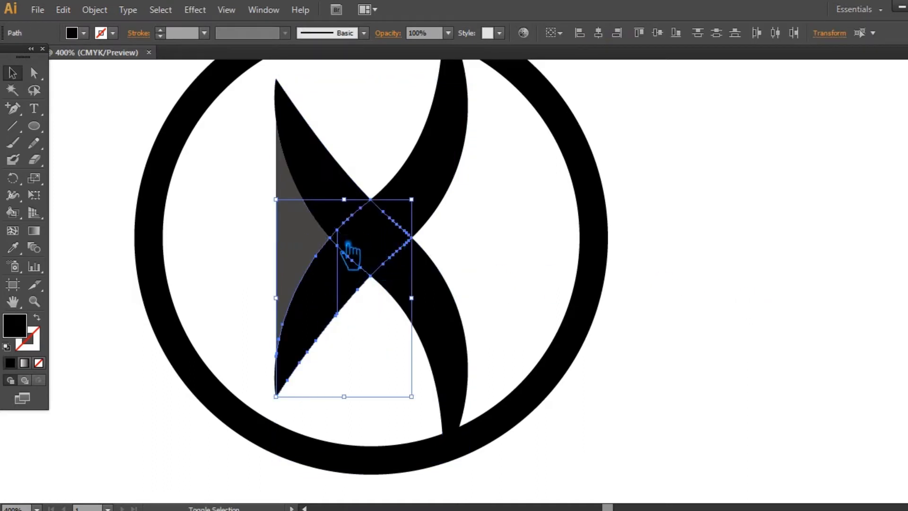
pyautogui.keyDown('shift'); pyautogui.click(438, 204); pyautogui.keyUp('shift')
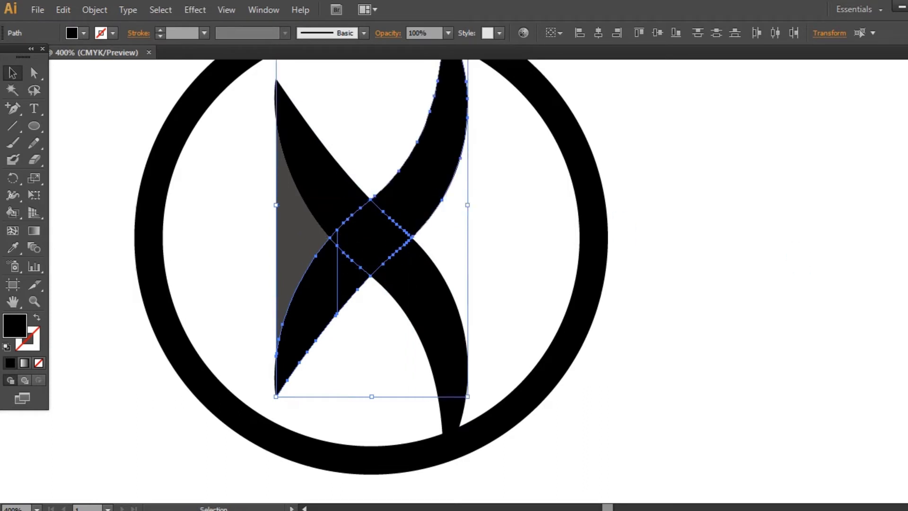
pyautogui.hotkey('ctrl', 'shift', 'F9')
pyautogui.click(789, 377)
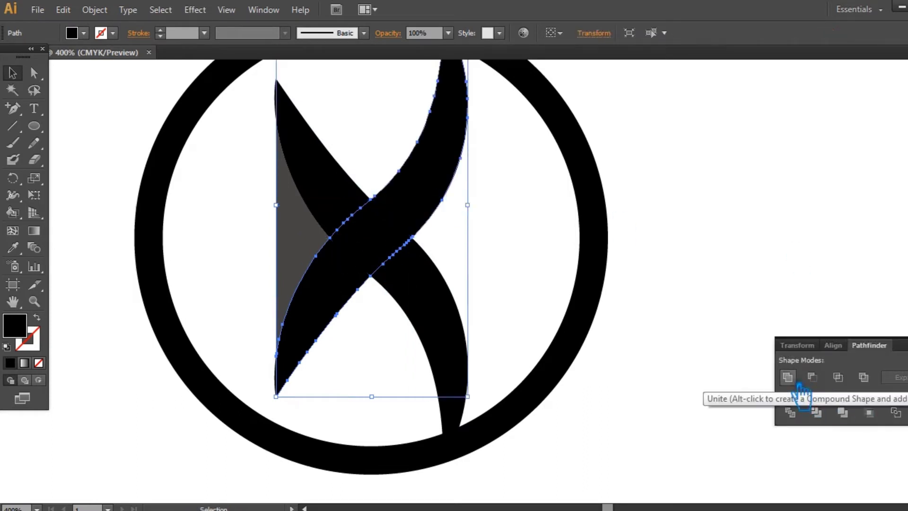
pyautogui.click(872, 341)
# Combine the upper-left arm pieces and the lower-right arm into one group with a Pathfinder shape mode
pyautogui.click(462, 294)
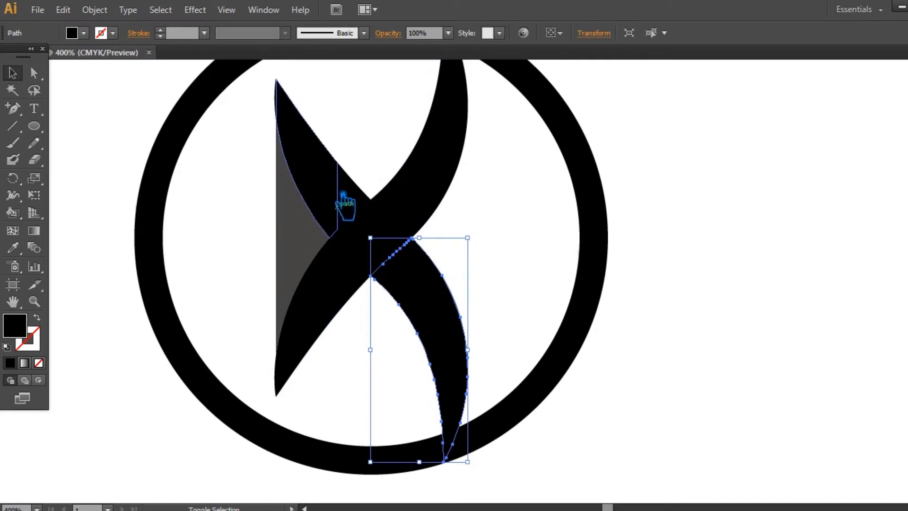
pyautogui.keyDown('shift'); pyautogui.click(358, 204); pyautogui.keyUp('shift')
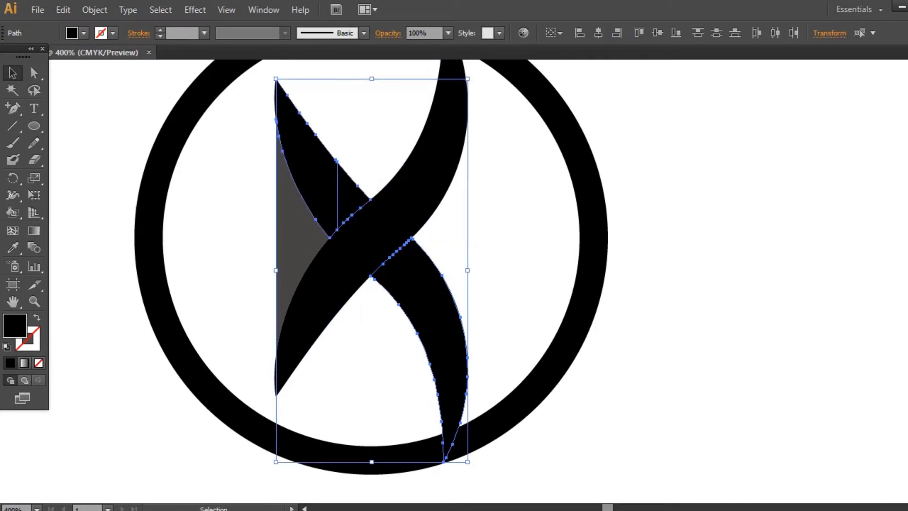
pyautogui.hotkey('ctrl', 'shift', 'F9')
pyautogui.click(862, 376)
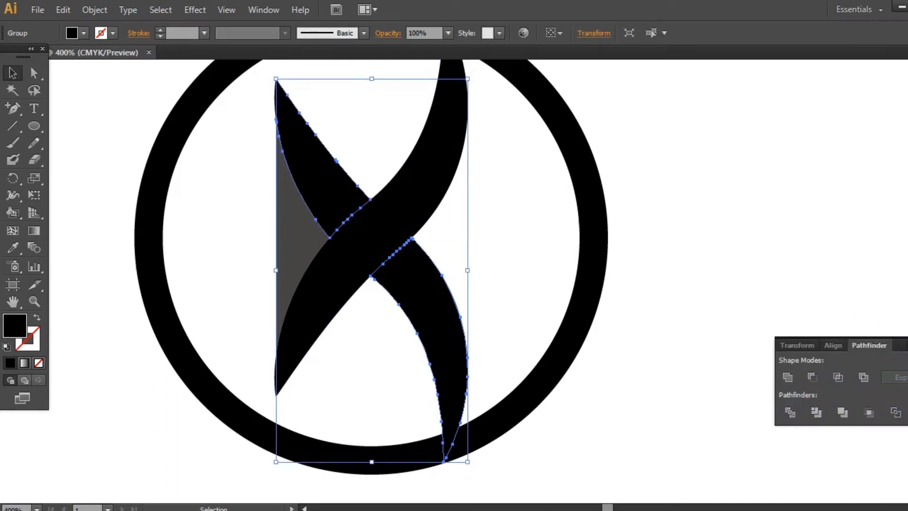
pyautogui.click(825, 325)
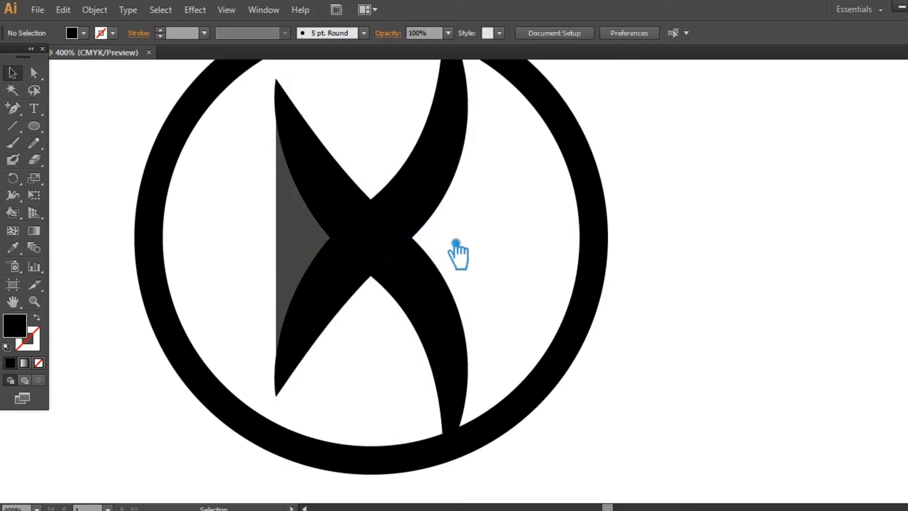
# Try offsetting the continuous diagonal stroke's path by 0.05 in with miter joins and a miter limit of 4
pyautogui.scroll(2, 486, 260)
pyautogui.click(436, 244)
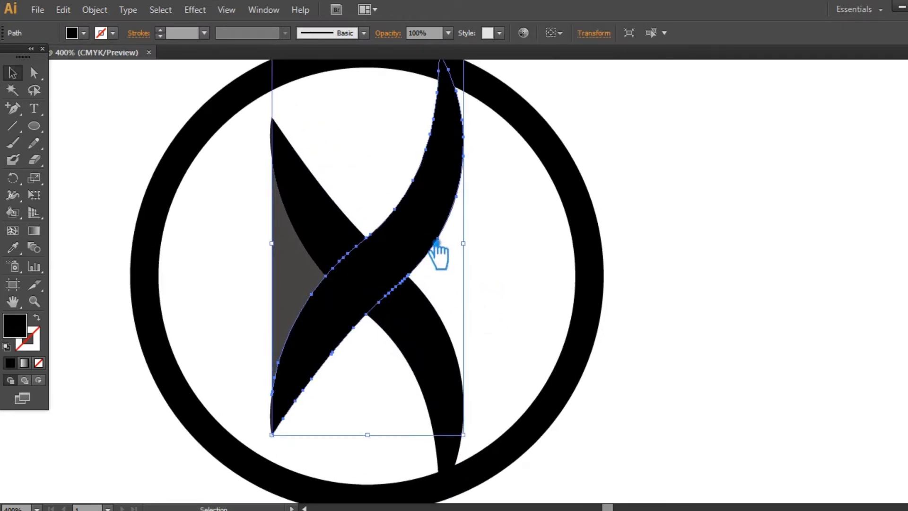
pyautogui.click(94, 9)
pyautogui.moveTo(222, 298)
pyautogui.click(355, 352)
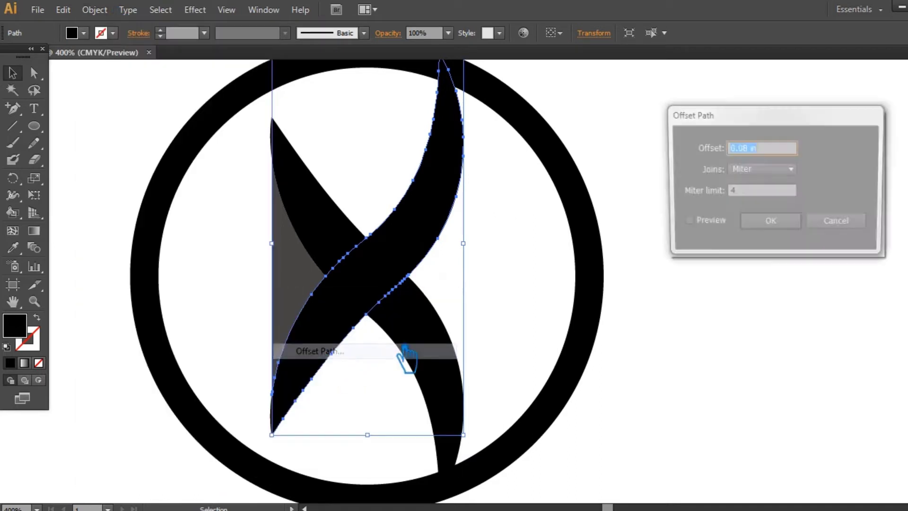
pyautogui.click(699, 229)
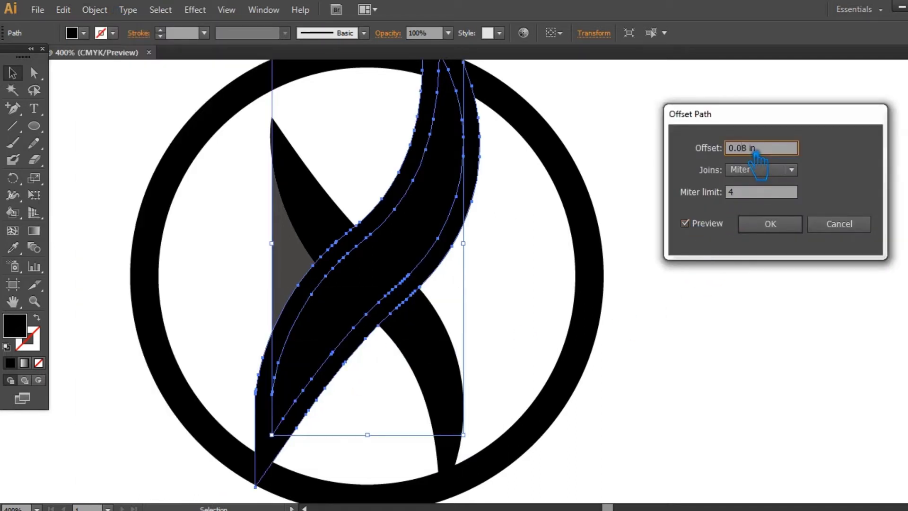
pyautogui.write('5')
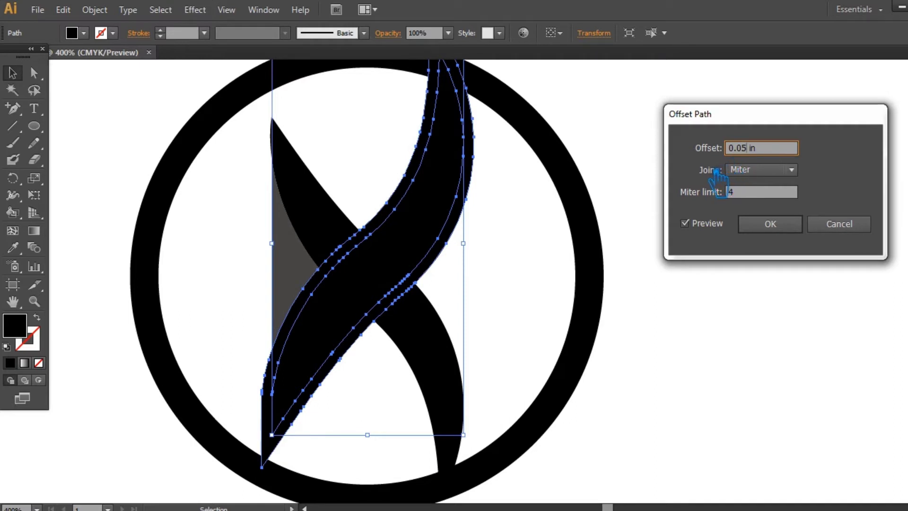
pyautogui.click(770, 224)
pyautogui.hotkey('ctrl', 'z')
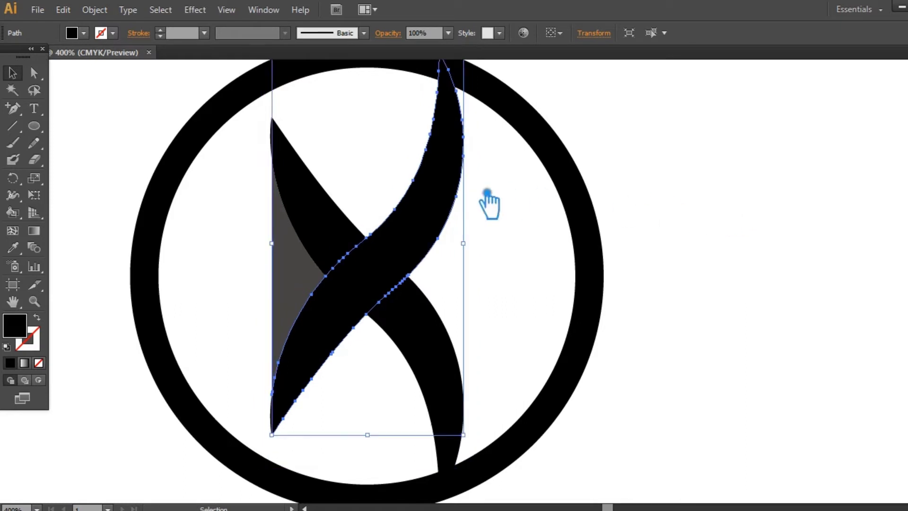
# Try offsetting the continuous diagonal stroke's path by 0.04 in with miter joins and a miter limit of 4
pyautogui.click(96, 10)
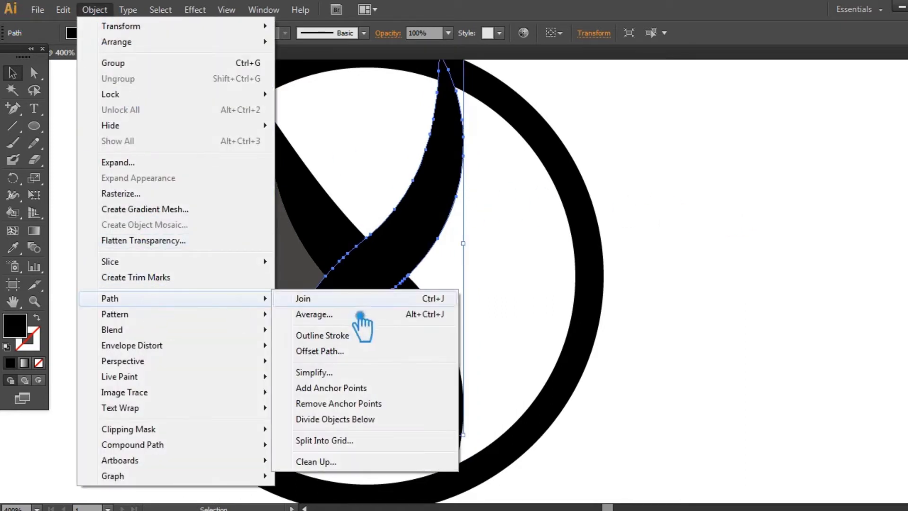
pyautogui.click(449, 350)
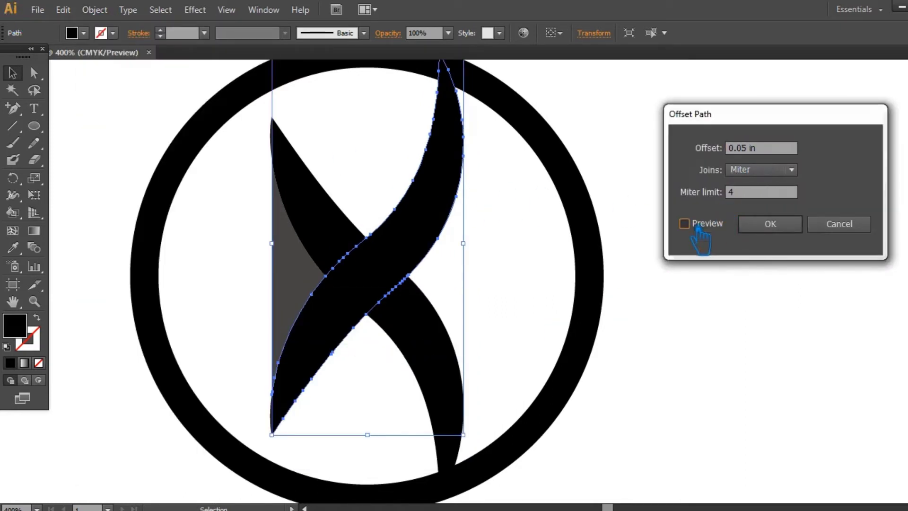
pyautogui.click(684, 224)
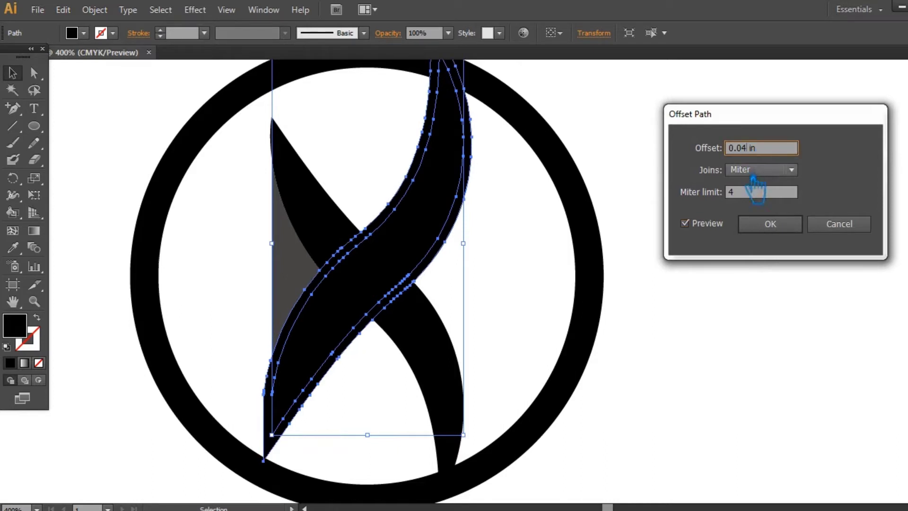
pyautogui.click(778, 225)
pyautogui.scroll(1, 719, 209)
pyautogui.hotkey('ctrl', '-')
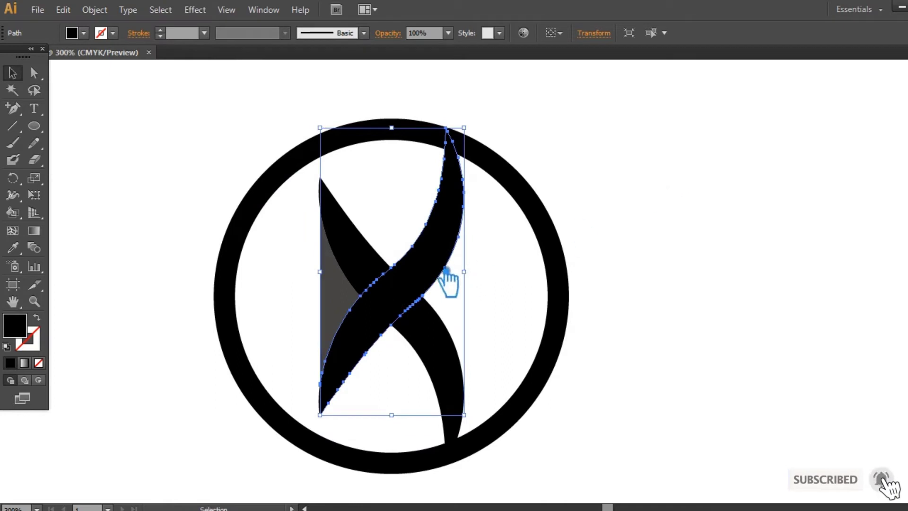
# Try a 0.05 in path offset on the continuous diagonal stroke with miter joins and a miter limit of 50
pyautogui.click(94, 9)
pyautogui.moveTo(142, 298)
pyautogui.click(416, 351)
pyautogui.click(697, 229)
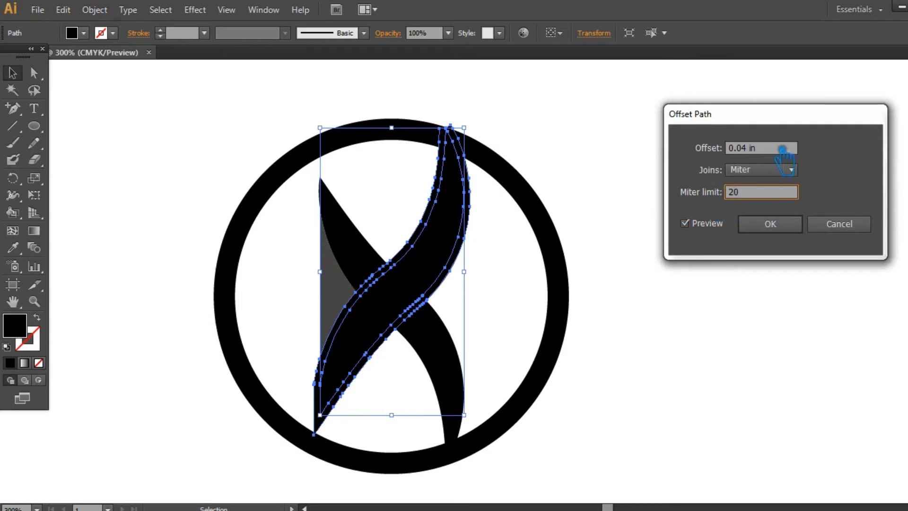
pyautogui.click(761, 170)
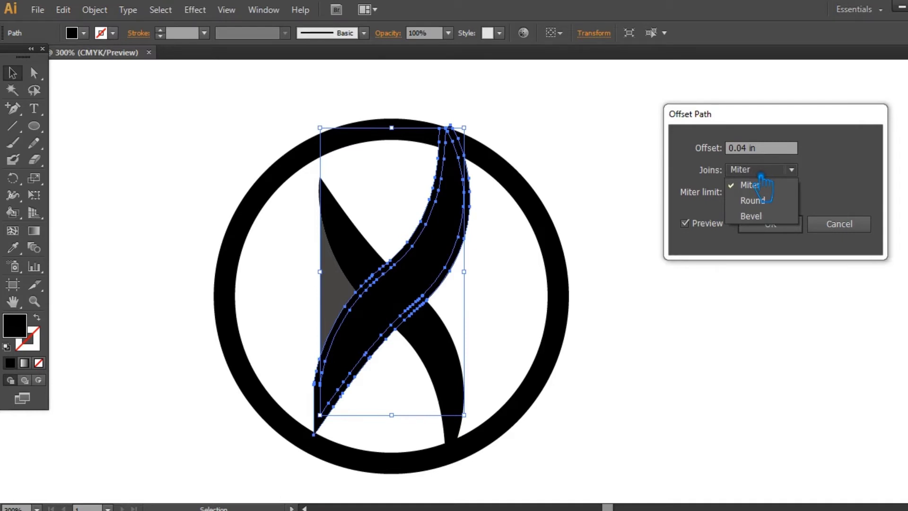
pyautogui.click(759, 185)
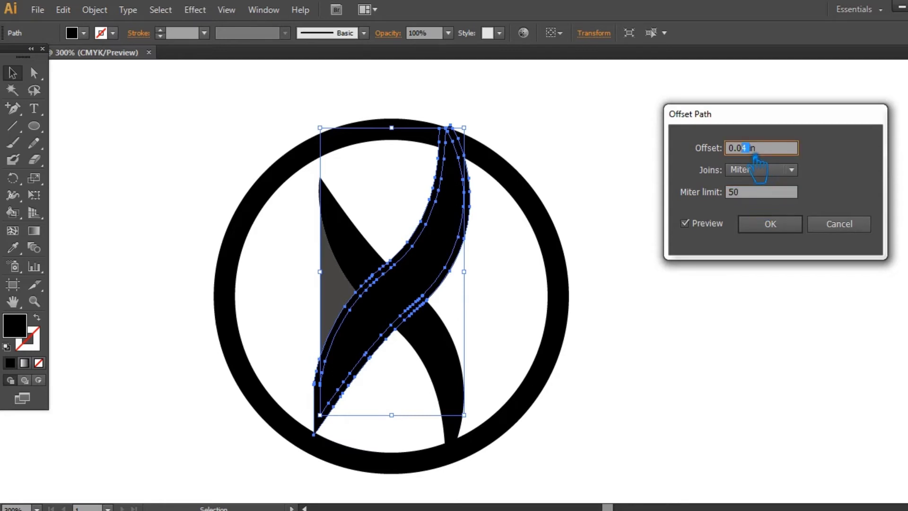
pyautogui.write('5')
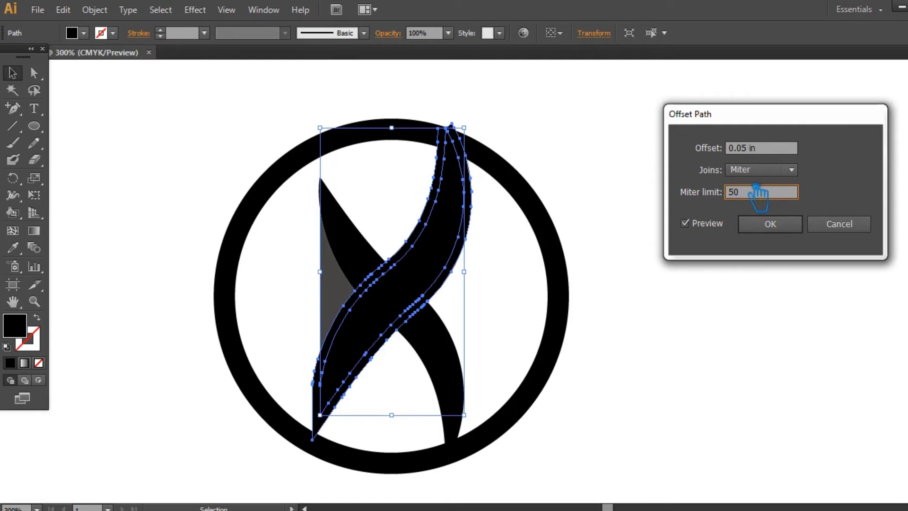
pyautogui.click(861, 227)
pyautogui.click(675, 247)
# Scale the diagonal stroke, both arms and the gray bar together slightly larger, to about 0.97 in wide by 2.26 in tall
pyautogui.click(416, 308)
pyautogui.keyDown('shift'); pyautogui.click(435, 327); pyautogui.keyUp('shift')
pyautogui.keyDown('shift'); pyautogui.click(332, 297); pyautogui.keyUp('shift')
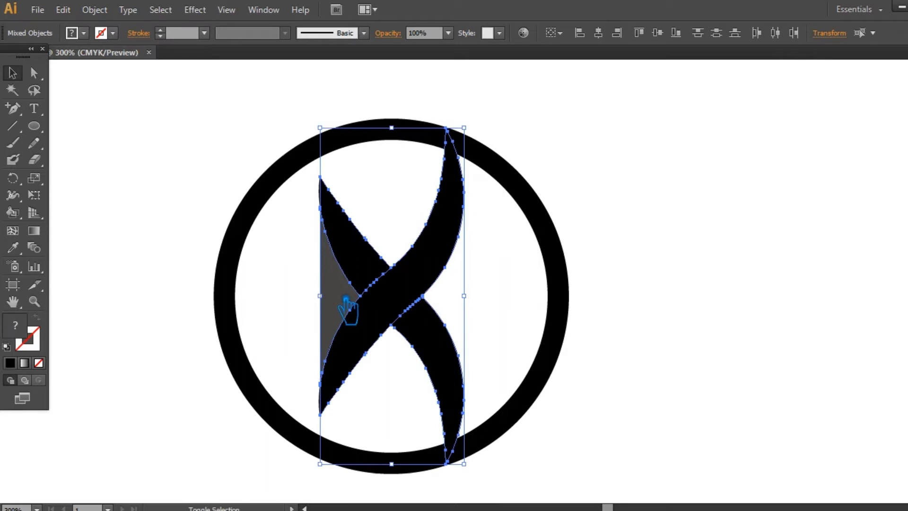
pyautogui.moveTo(474, 133); pyautogui.dragTo(479, 129)
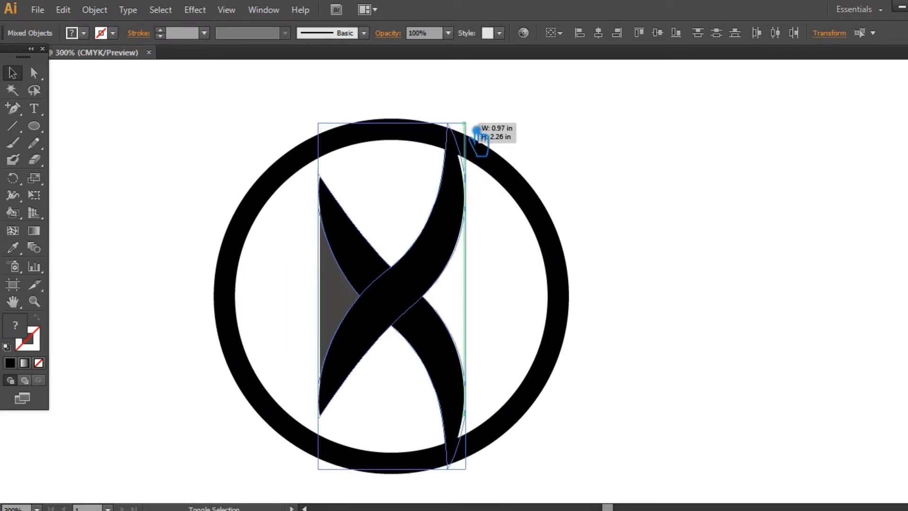
pyautogui.moveTo(479, 129); pyautogui.dragTo(475, 128)
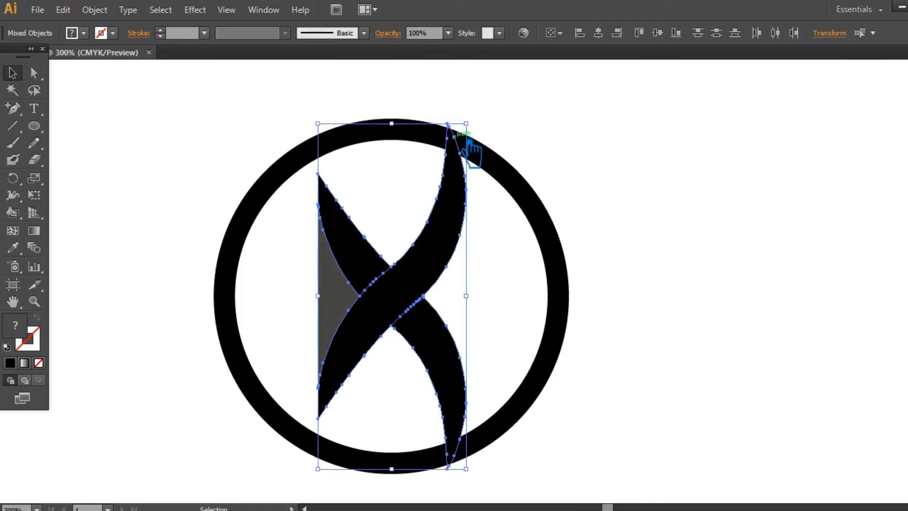
pyautogui.click(506, 302)
# Offset the continuous diagonal stroke's path by 0.04 in with miter joins and a miter limit of 4
pyautogui.click(428, 283)
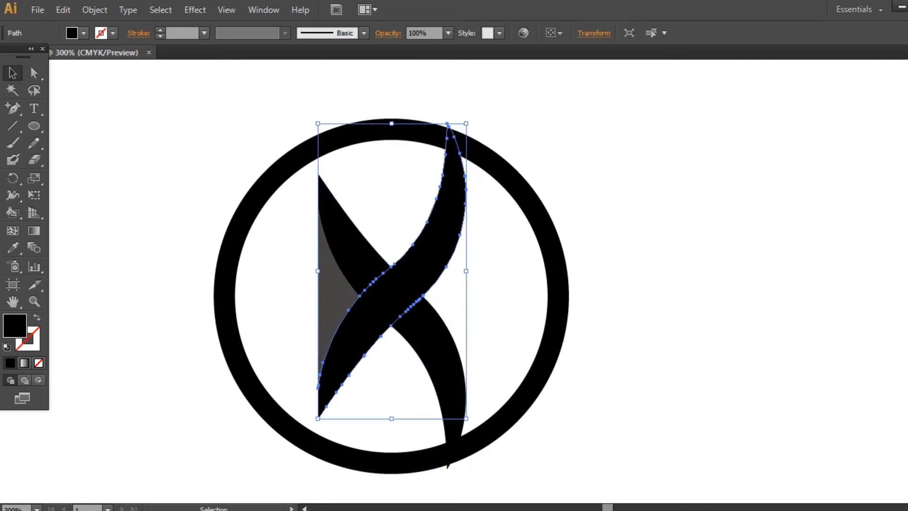
pyautogui.click(106, 14)
pyautogui.moveTo(140, 297)
pyautogui.click(310, 349)
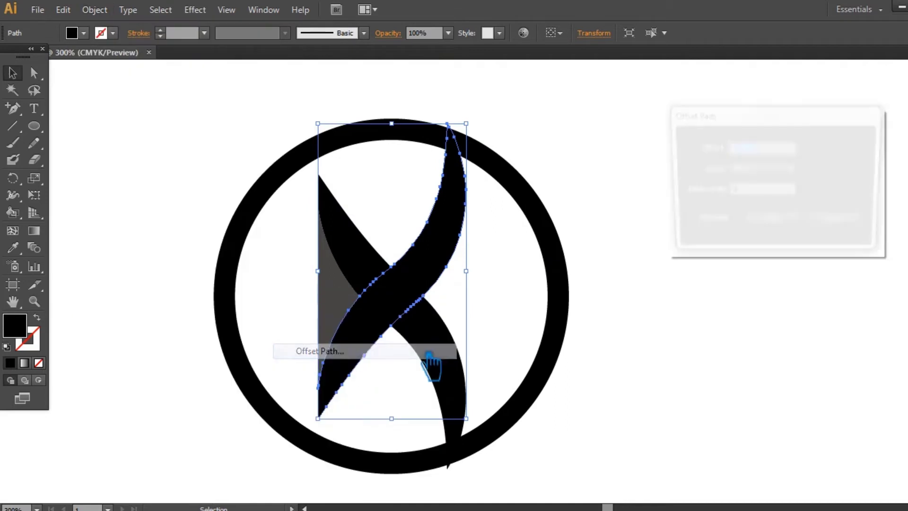
pyautogui.click(684, 223)
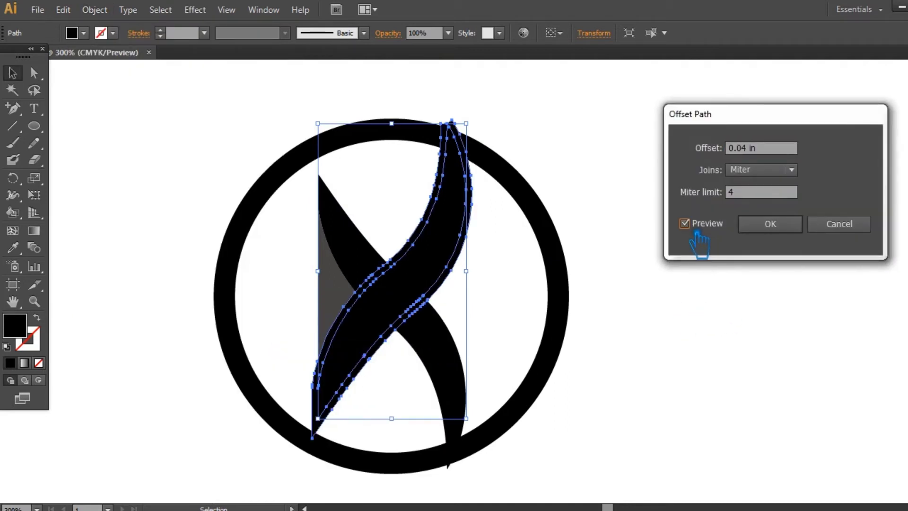
pyautogui.click(788, 231)
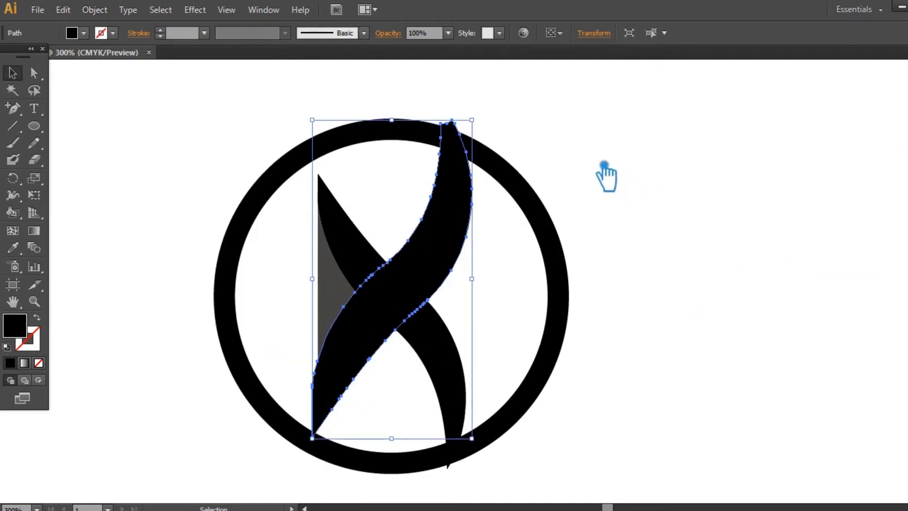
# Ungroup the upper-left arm and the lower-right arm of the K
pyautogui.click(591, 156)
pyautogui.moveTo(432, 102); pyautogui.dragTo(501, 176)
pyautogui.click(679, 170)
pyautogui.click(450, 344)
pyautogui.rightClick(435, 328)
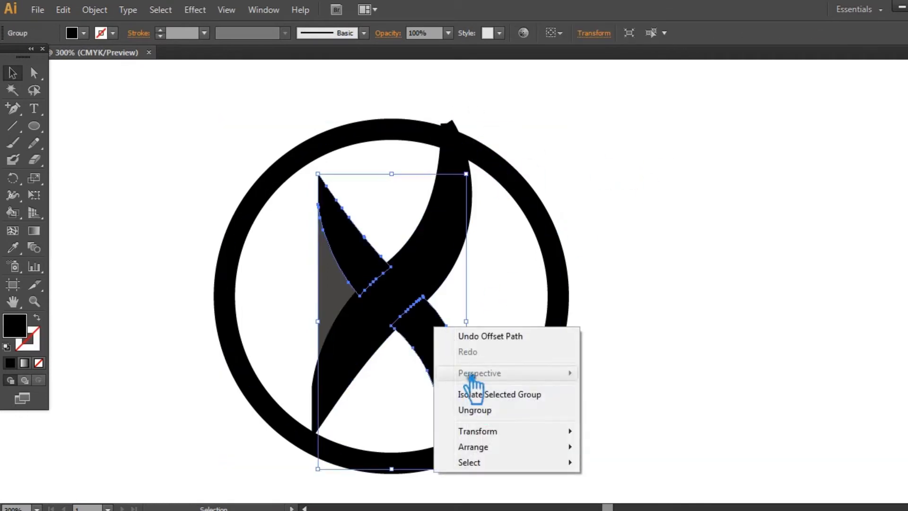
pyautogui.click(485, 410)
pyautogui.click(496, 324)
# Offset the lower-right arm's path by 0.04 in
pyautogui.click(441, 342)
pyautogui.click(94, 9)
pyautogui.moveTo(163, 301)
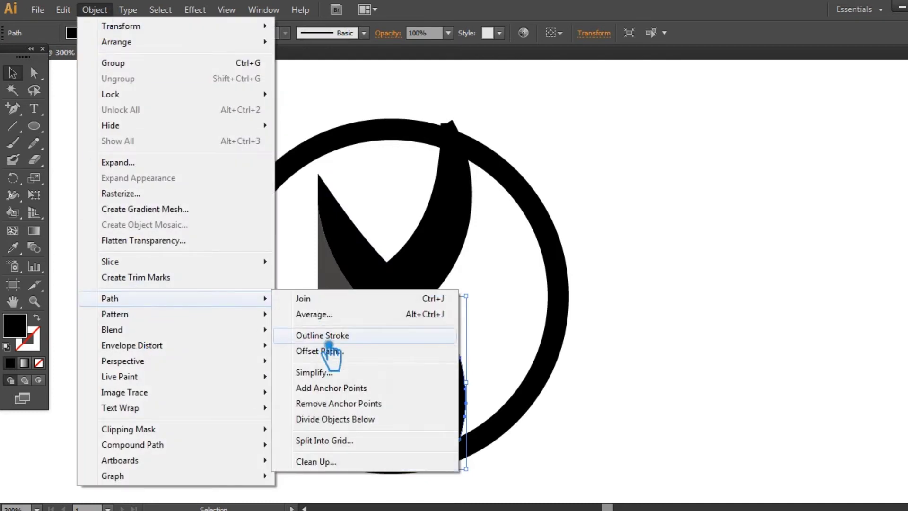
pyautogui.click(311, 348)
pyautogui.click(774, 227)
pyautogui.click(722, 229)
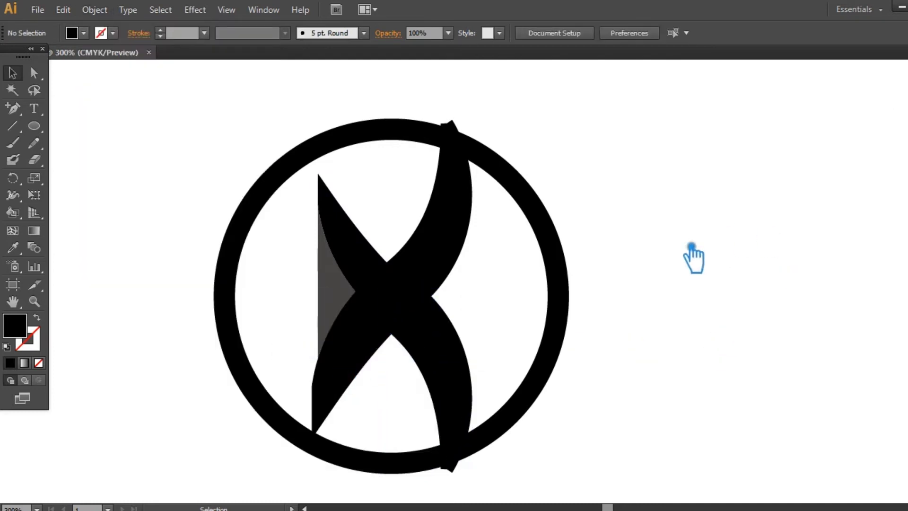
# Try splitting the unexpanded ring, the diagonal stroke, the lower-right arm and their offset copies with Pathfinder Divide
pyautogui.moveTo(602, 456); pyautogui.dragTo(436, 88)
pyautogui.hotkey('shift', 'ctrl', 'F9')
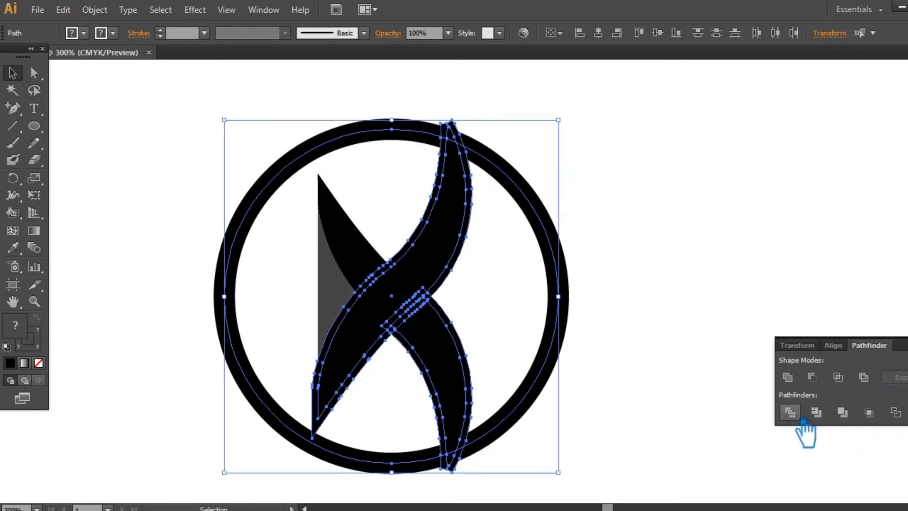
pyautogui.click(790, 412)
pyautogui.hotkey('ctrl', 'z')
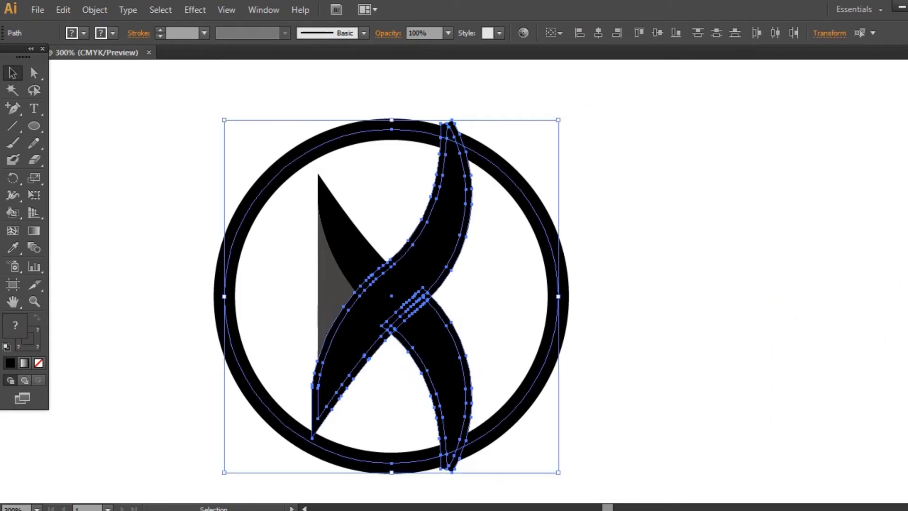
pyautogui.hotkey('shift', 'ctrl', 'F9')
pyautogui.click(798, 416)
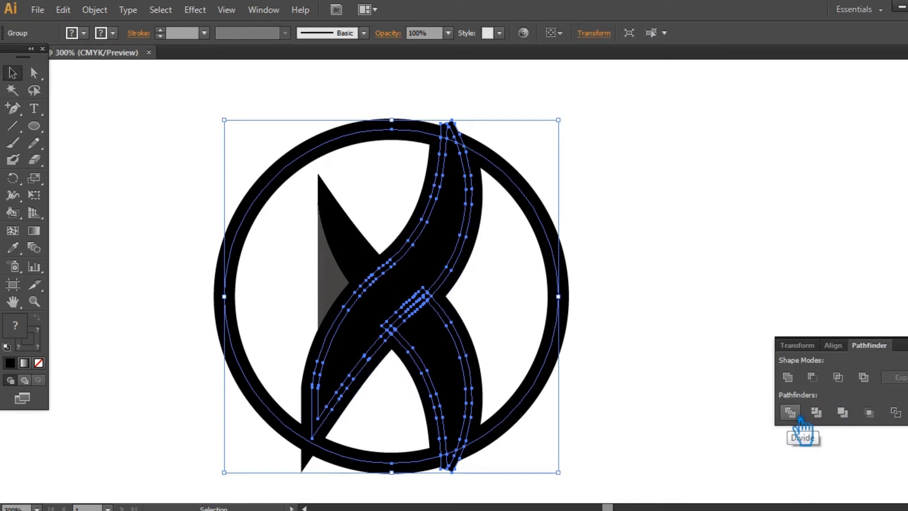
pyautogui.click(813, 283)
pyautogui.click(463, 360)
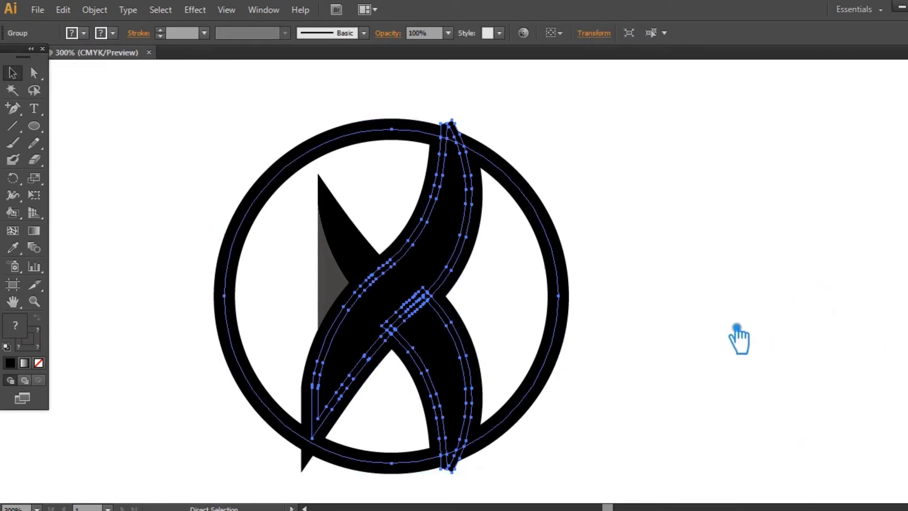
pyautogui.hotkey('ctrl', 'z')
pyautogui.click(589, 253)
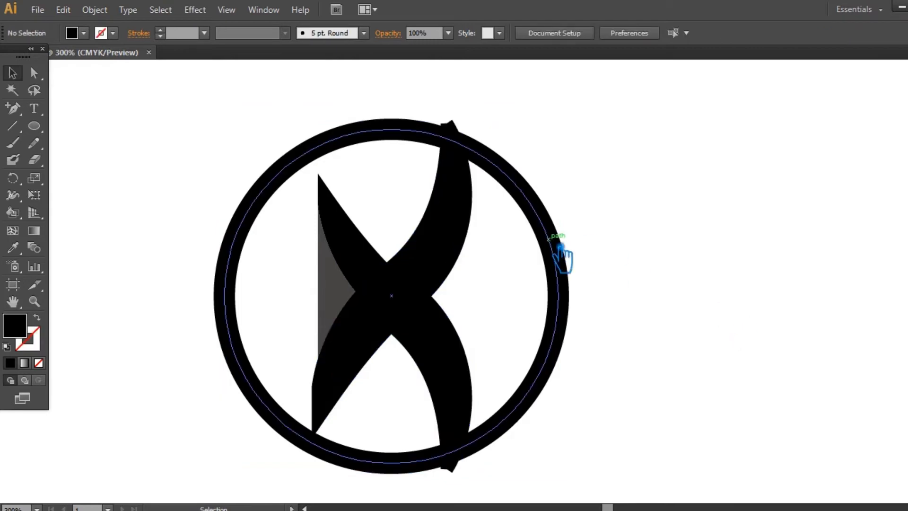
# Expand the circular ring's stroke into a filled shape
pyautogui.click(563, 256)
pyautogui.click(95, 10)
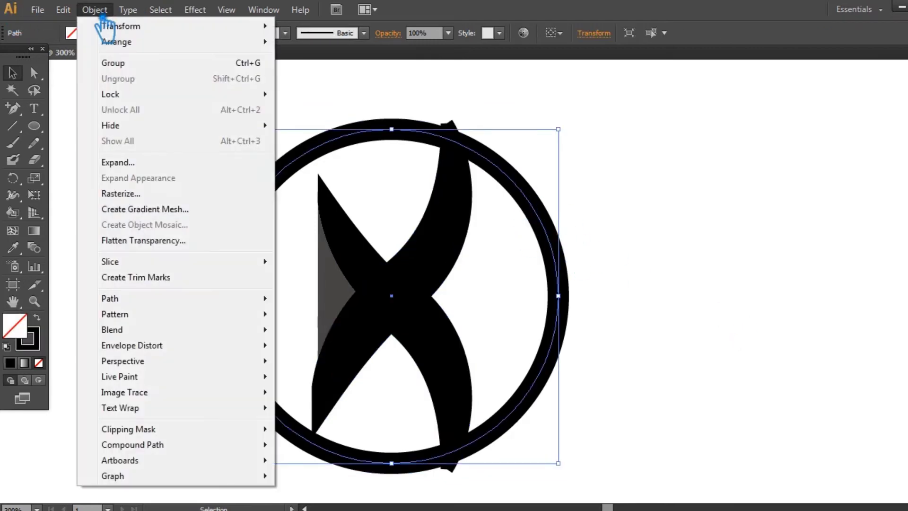
pyautogui.click(113, 162)
pyautogui.click(710, 313)
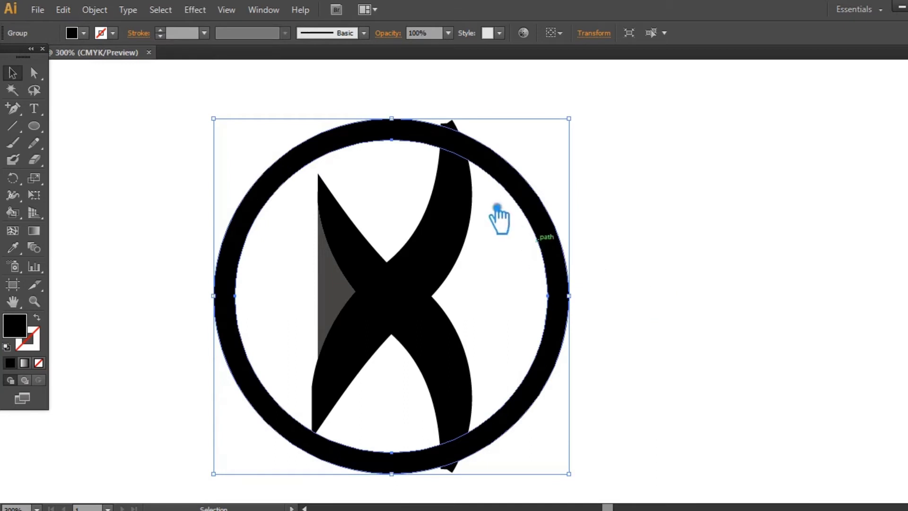
# Split the expanded ring, diagonal stroke, lower-right arm and offset copies with Pathfinder Divide and ungroup the resulting pieces
pyautogui.moveTo(634, 429); pyautogui.dragTo(416, 154)
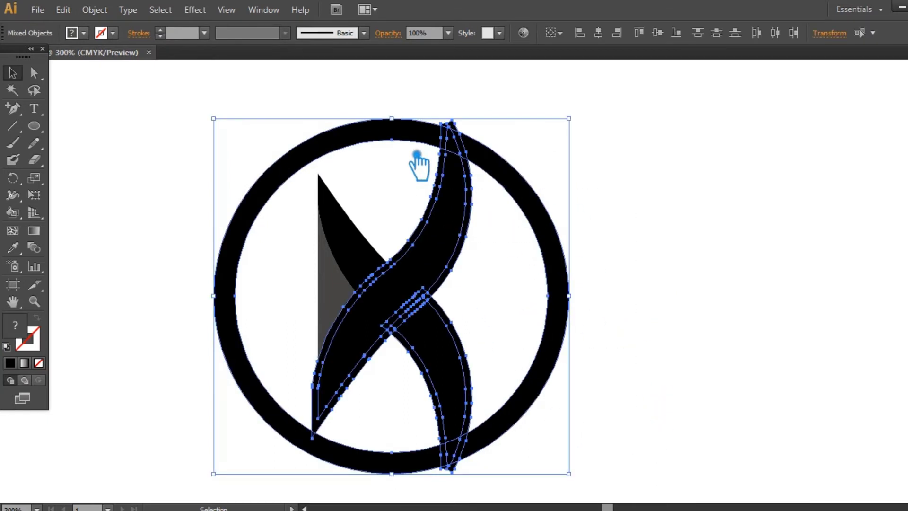
pyautogui.hotkey('ctrl', 'shift', 'F9')
pyautogui.click(796, 418)
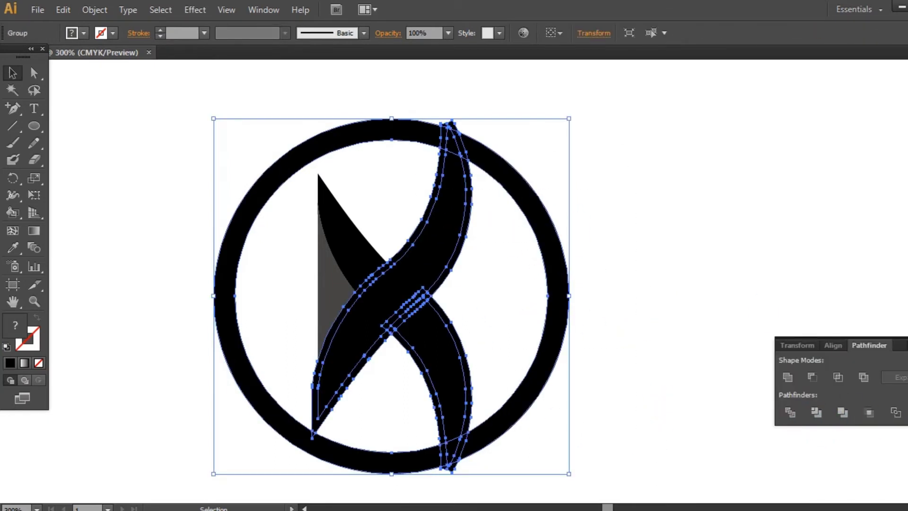
pyautogui.hotkey('ctrl', 'shift', 'F9')
pyautogui.rightClick(444, 260)
pyautogui.click(476, 332)
pyautogui.click(616, 211)
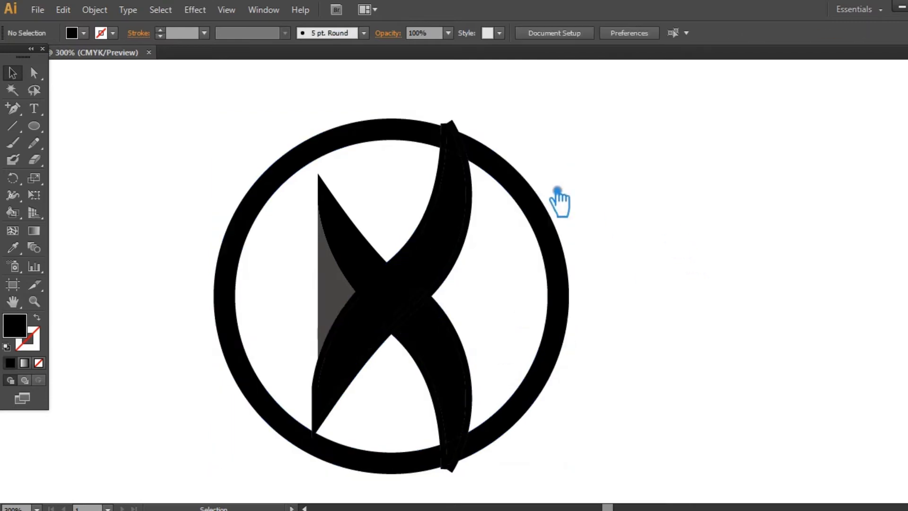
# Delete the offset pieces around the diagonal stroke's upper tip that stick out of the ring and cross its left side
pyautogui.click(457, 129)
pyautogui.press('Delete')
pyautogui.click(445, 134)
pyautogui.press('Delete')
pyautogui.click(444, 125)
pyautogui.press('Delete')
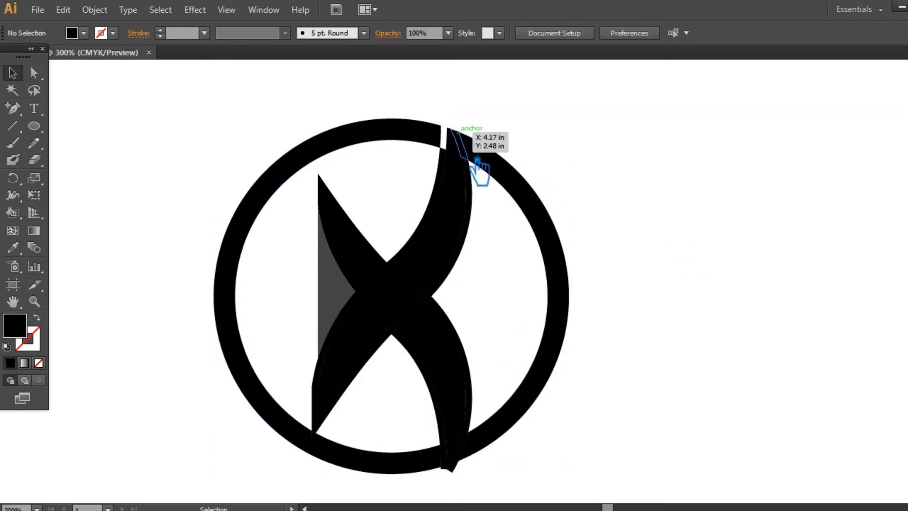
# Delete the offset margin along the diagonal stroke, the ring sliver right of its upper tip and the unfilled leftover pieces
pyautogui.click(451, 178)
pyautogui.press('Delete')
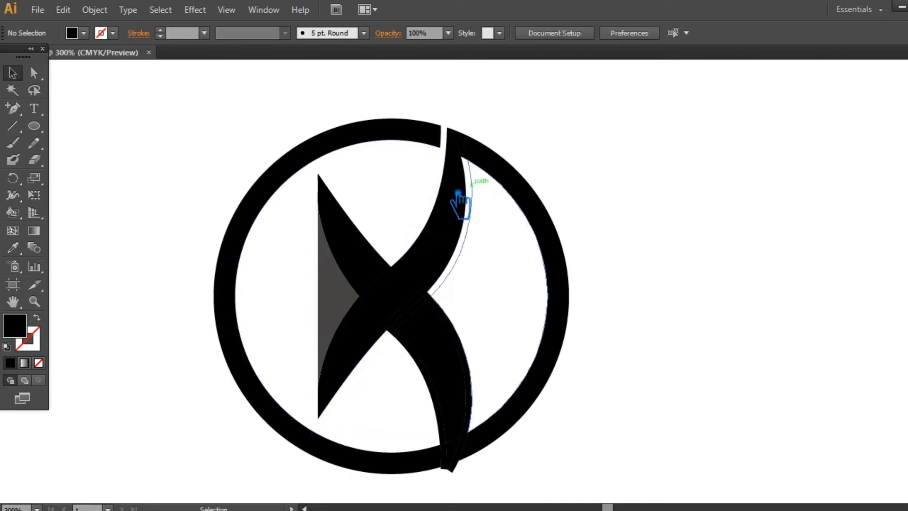
pyautogui.click(444, 198)
pyautogui.press('Delete')
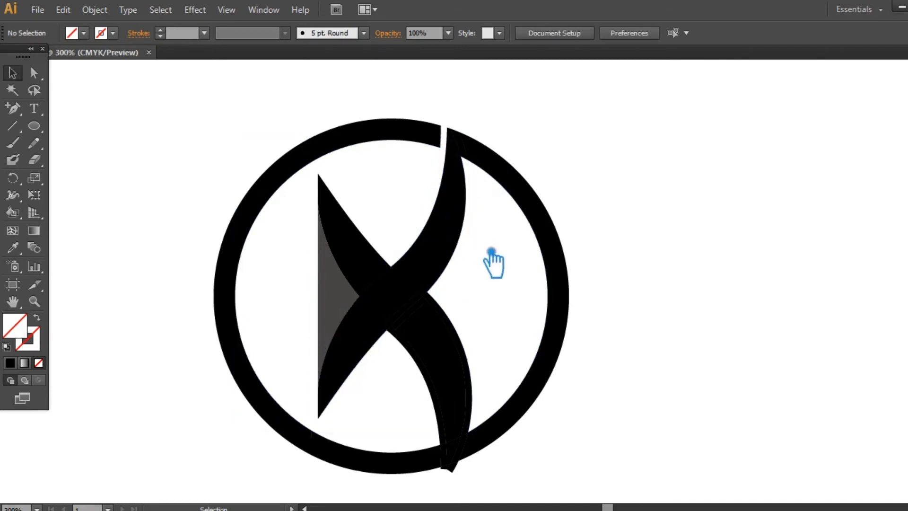
pyautogui.click(464, 151)
pyautogui.press('Delete')
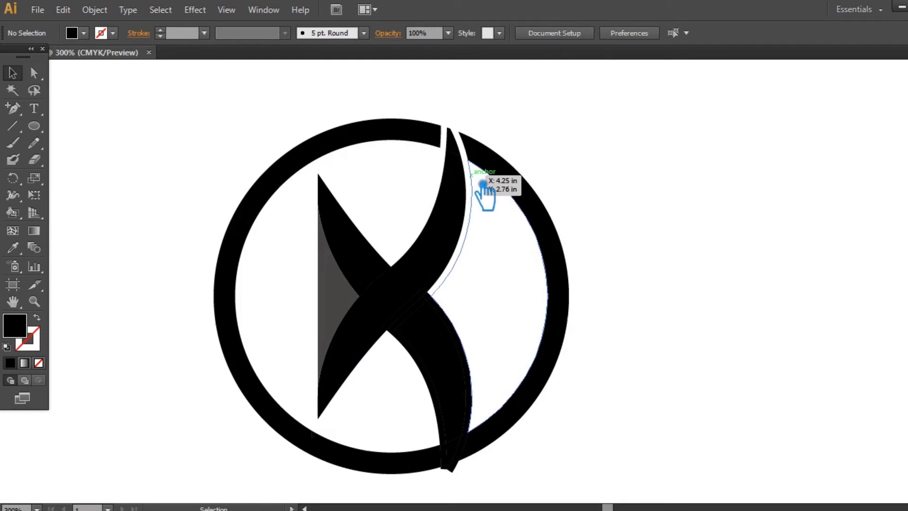
pyautogui.click(479, 174)
pyautogui.press('Delete')
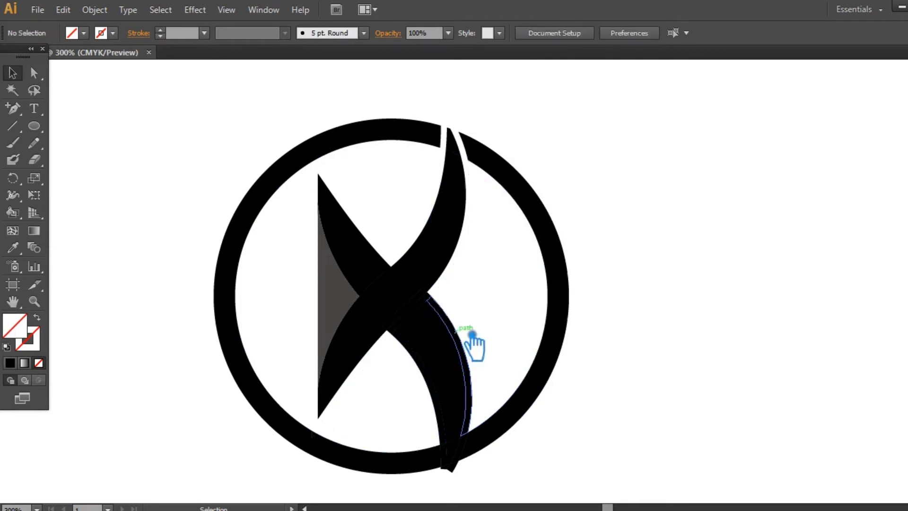
# Delete the offset margin pieces along both sides of the lower-right arm
pyautogui.click(464, 328)
pyautogui.press('Delete')
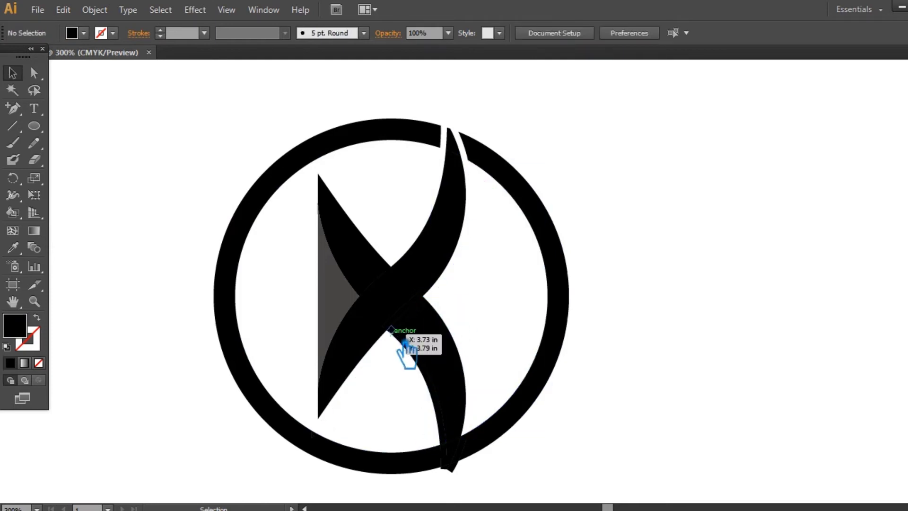
pyautogui.click(410, 346)
pyautogui.press('Delete')
pyautogui.click(401, 346)
pyautogui.press('Delete')
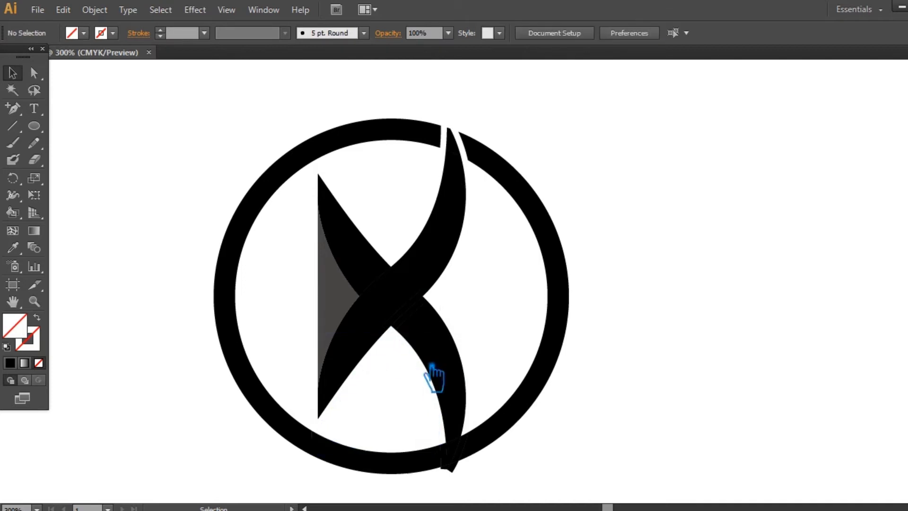
# Delete the offset slivers on both sides of the lower-right arm's tip to cut gaps through the ring's lower edge
pyautogui.click(452, 467)
pyautogui.press('Delete')
pyautogui.click(446, 465)
pyautogui.press('Delete')
pyautogui.click(448, 467)
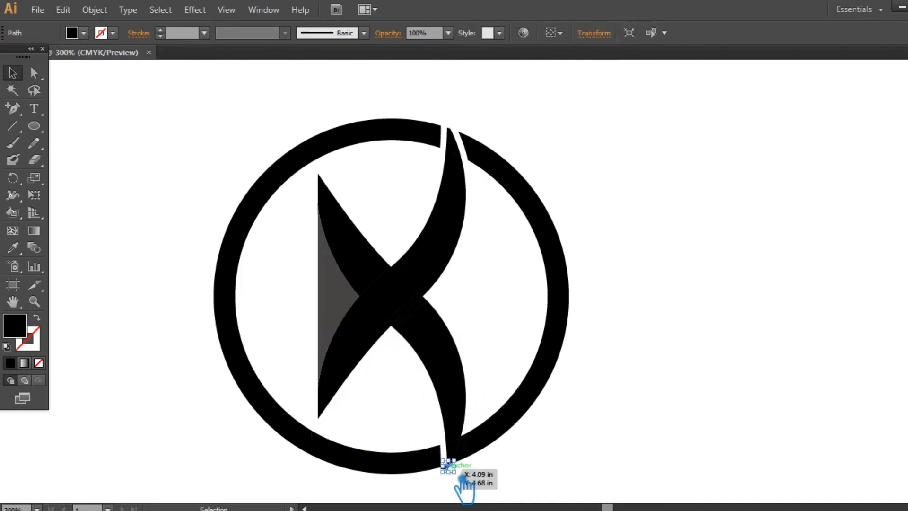
pyautogui.press('Delete')
pyautogui.click(444, 467)
pyautogui.press('Delete')
pyautogui.click(461, 450)
pyautogui.press('Delete')
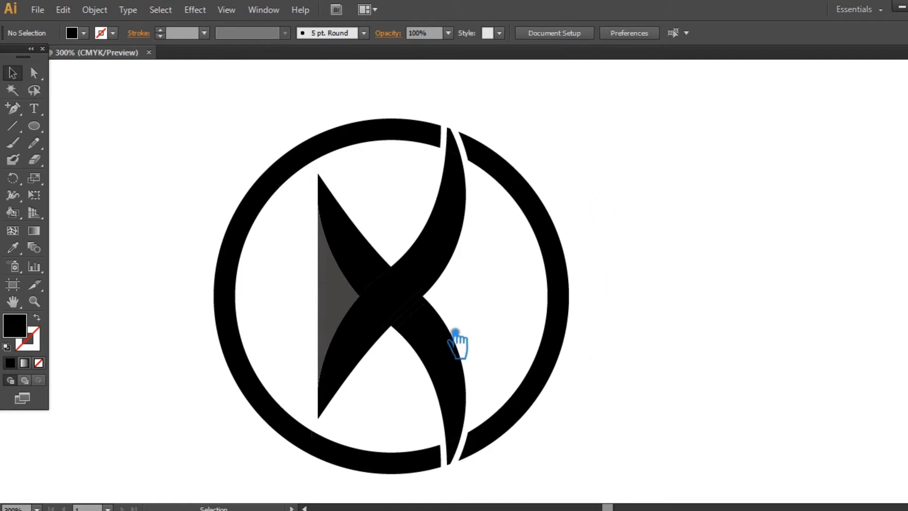
# Remove the slivers separating the diagonal stroke from the lower-right arm, and merge the stroke's remaining pieces with Pathfinder Unite
pyautogui.moveTo(420, 326); pyautogui.dragTo(425, 330)
pyautogui.click(471, 317)
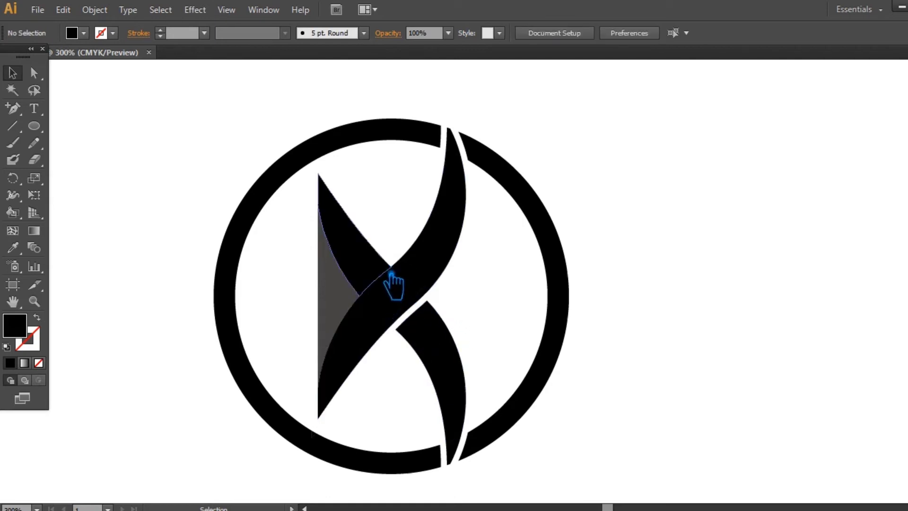
pyautogui.click(426, 312)
pyautogui.keyDown('shift'); pyautogui.click(444, 263); pyautogui.keyUp('shift')
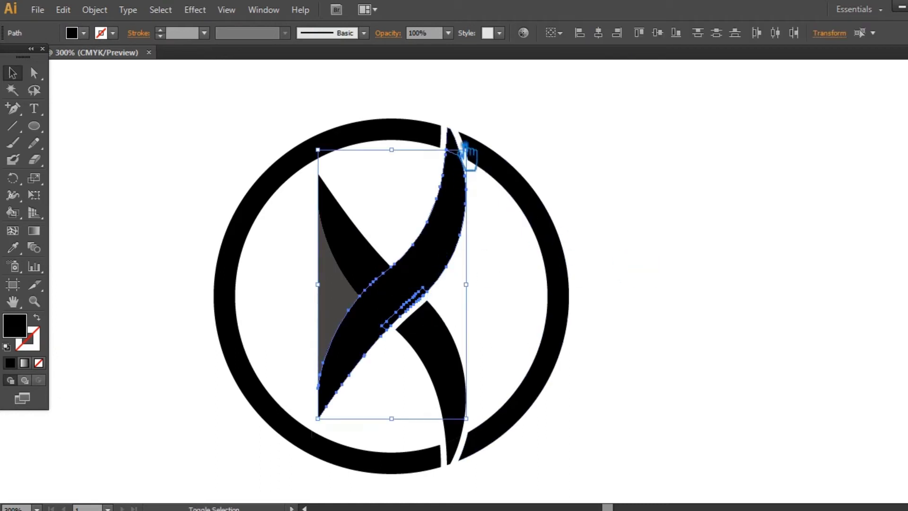
pyautogui.hotkey('shift', 'ctrl', 'F9')
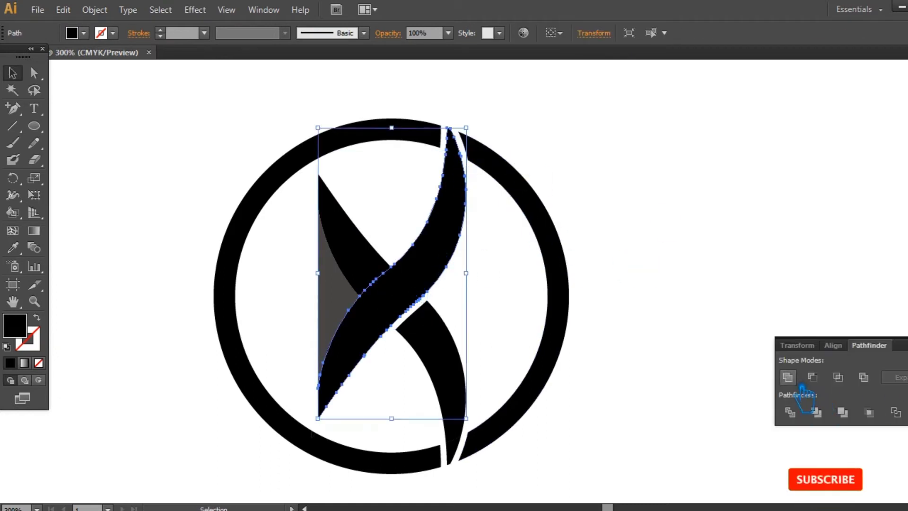
pyautogui.hotkey('ctrl', 'shift', 'F9')
pyautogui.click(788, 319)
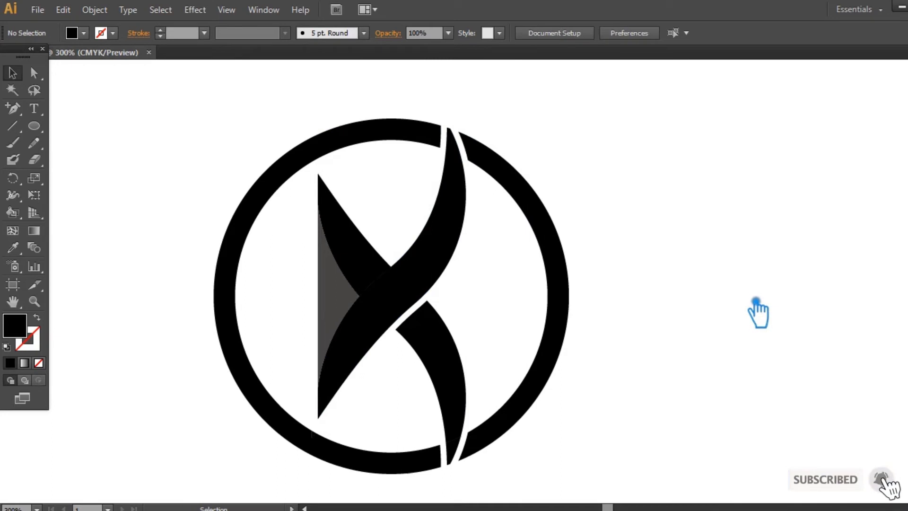
# Offset the diagonal stroke's path by 0.02 in with miter joins
pyautogui.click(436, 284)
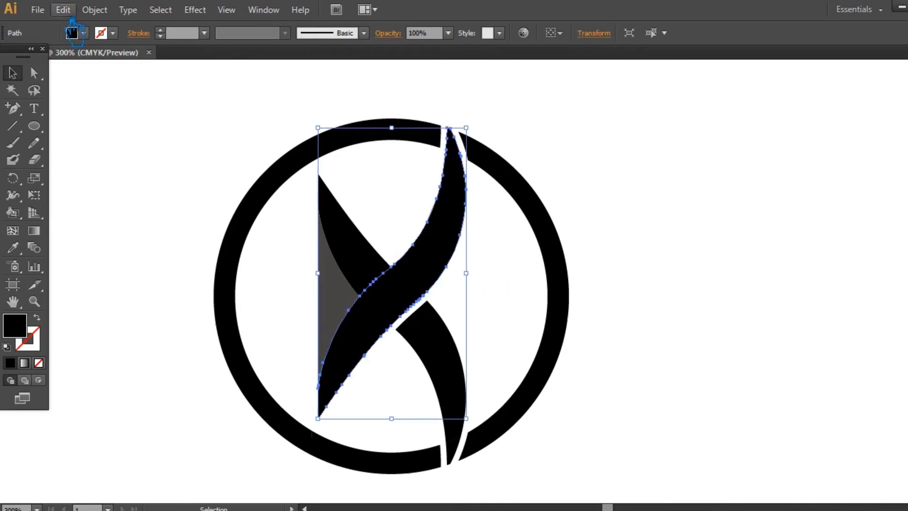
pyautogui.click(95, 9)
pyautogui.moveTo(137, 298)
pyautogui.click(426, 353)
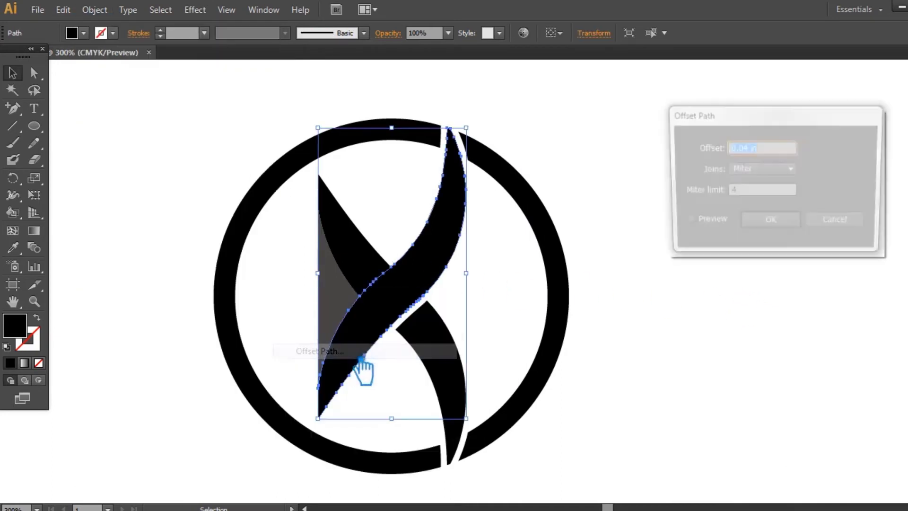
pyautogui.click(686, 224)
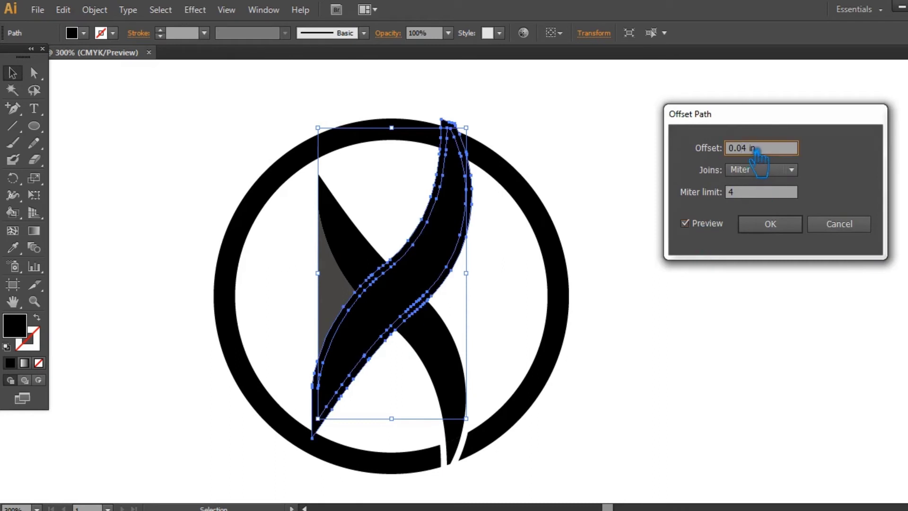
pyautogui.write('2')
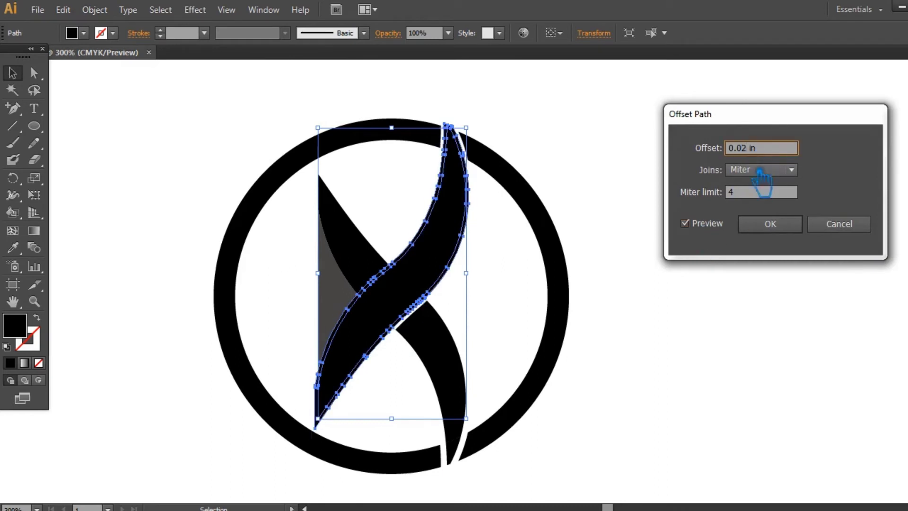
pyautogui.click(778, 224)
pyautogui.click(513, 304)
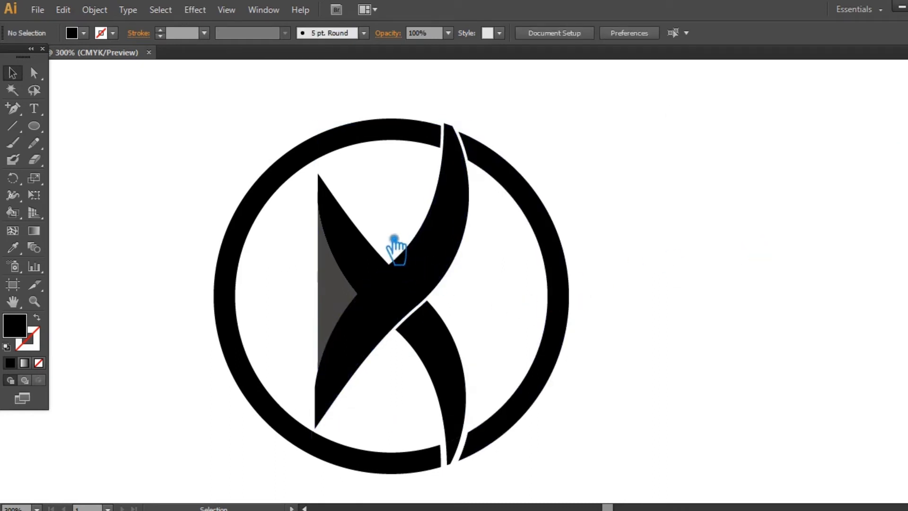
# Divide the diagonal stroke, its offset and the upper-left arm with Pathfinder, and ungroup the resulting pieces
pyautogui.click(422, 286)
pyautogui.click(907, 374)
pyautogui.click(792, 412)
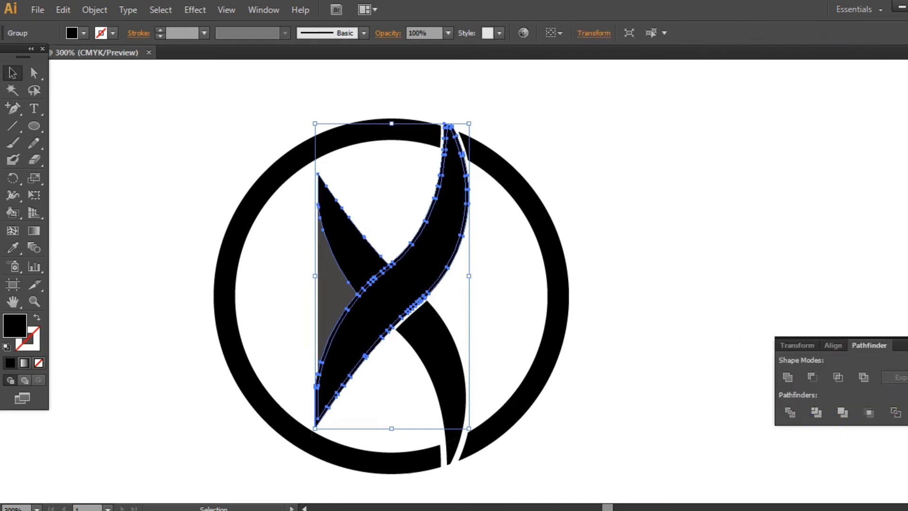
pyautogui.click(907, 374)
pyautogui.click(815, 334)
pyautogui.rightClick(394, 289)
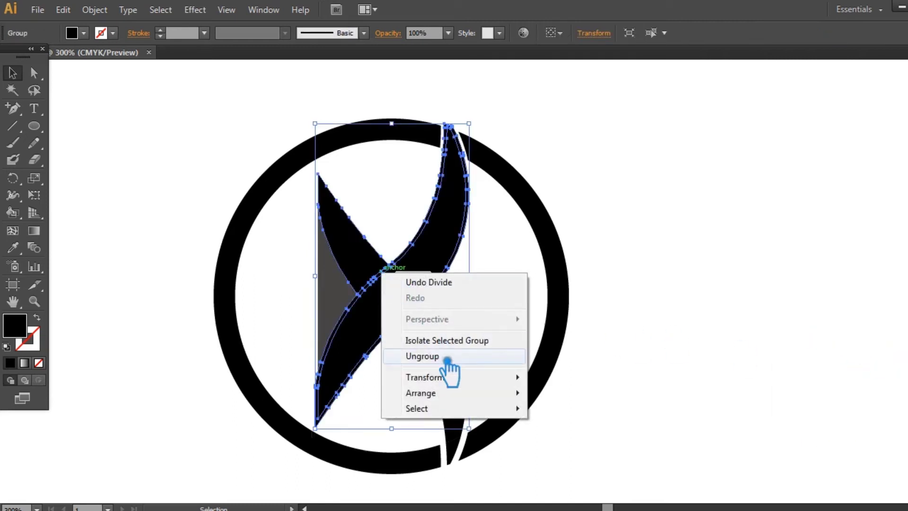
pyautogui.click(421, 356)
pyautogui.hotkey('ctrl', 'shift', 'a')
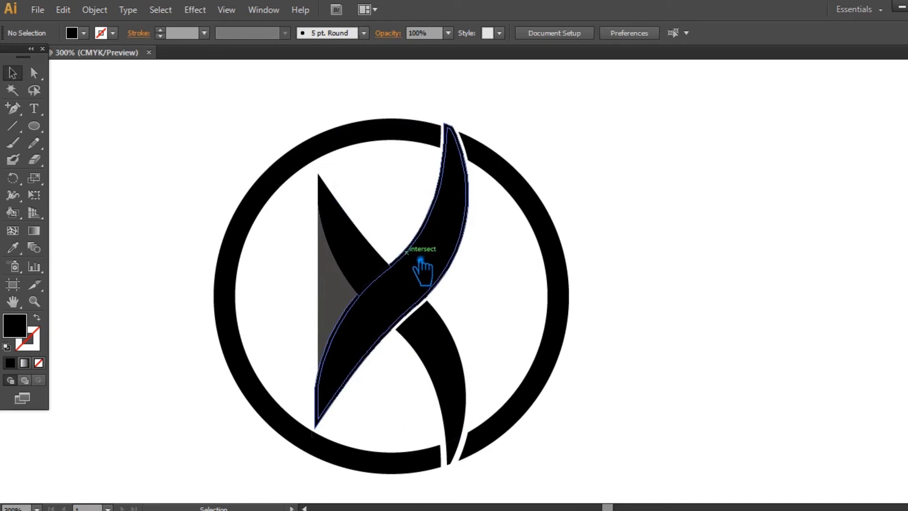
pyautogui.click(422, 268)
pyautogui.click(663, 194)
pyautogui.click(385, 284)
pyautogui.press('Delete')
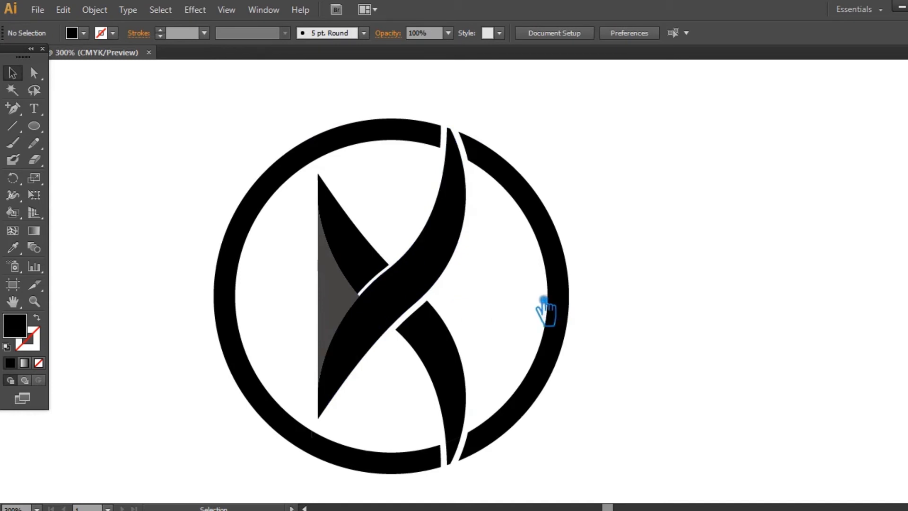
pyautogui.hotkey('ctrl', 'z')
pyautogui.hotkey('ctrl', 'z')
# Divide the diagonal stroke, its offset, the upper-left arm and the grey wedge with Pathfinder, and ungroup the pieces
pyautogui.click(729, 291)
pyautogui.moveTo(288, 270); pyautogui.dragTo(386, 354)
pyautogui.hotkey('ctrl', 'shift', 'F9')
pyautogui.click(793, 413)
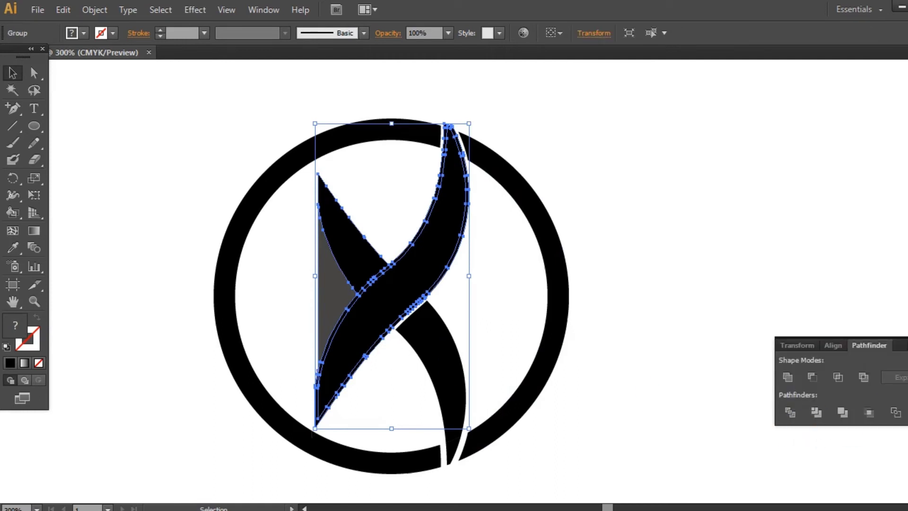
pyautogui.hotkey('ctrl', 'shift', 'F9')
pyautogui.click(639, 312)
pyautogui.rightClick(361, 259)
pyautogui.click(402, 341)
pyautogui.click(441, 298)
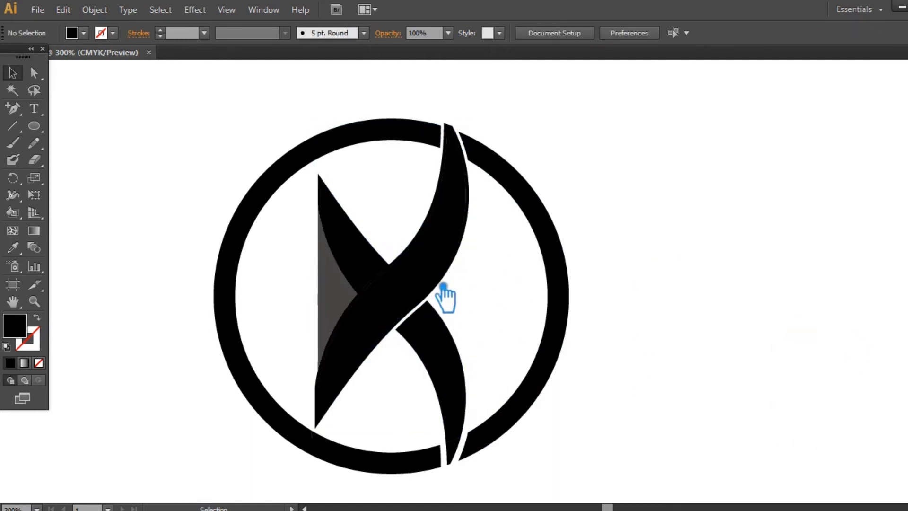
# Delete the offset margin pieces around the diagonal stroke to cut gaps between it, the upper-left arm and the grey wedge
pyautogui.click(391, 283)
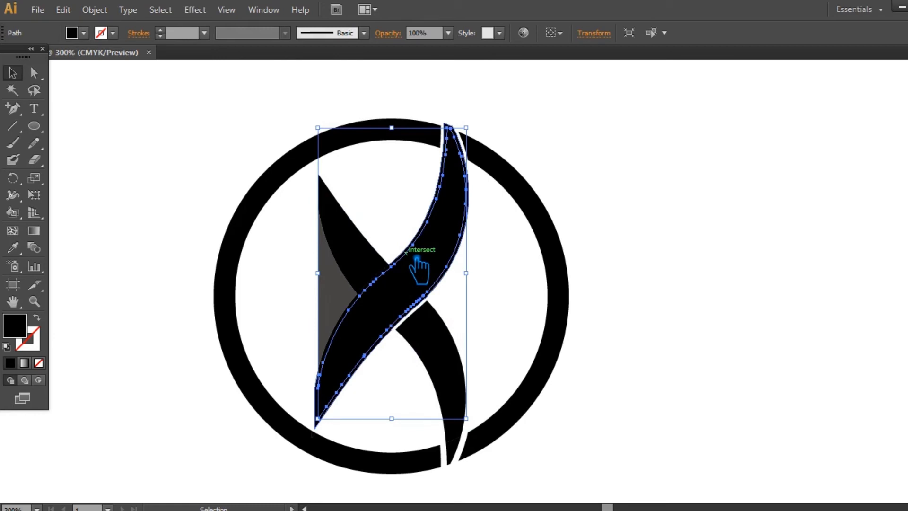
pyautogui.click(649, 213)
pyautogui.click(483, 198)
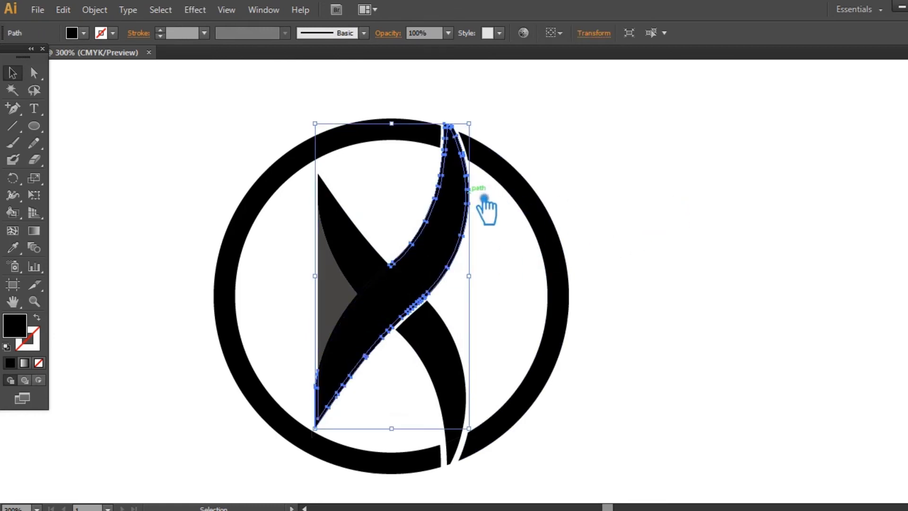
pyautogui.press('Delete')
pyautogui.click(332, 379)
pyautogui.click(304, 348)
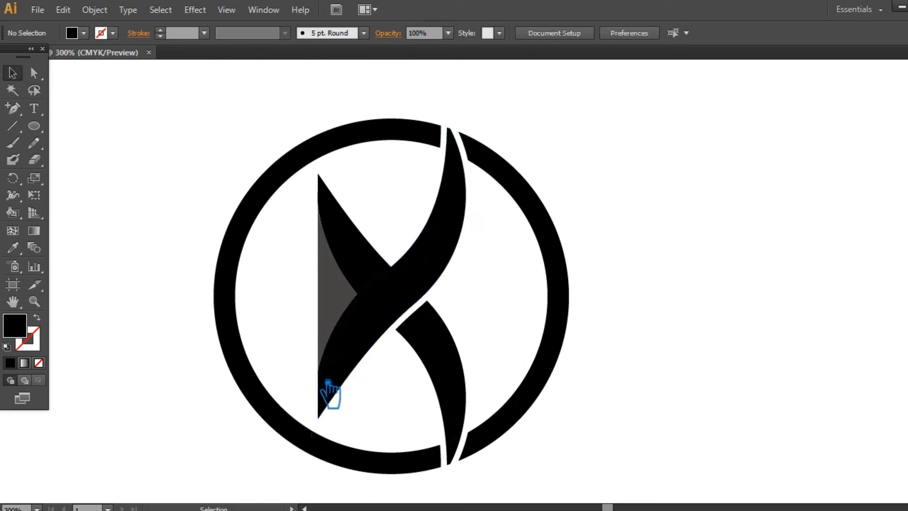
pyautogui.moveTo(330, 382); pyautogui.dragTo(381, 300)
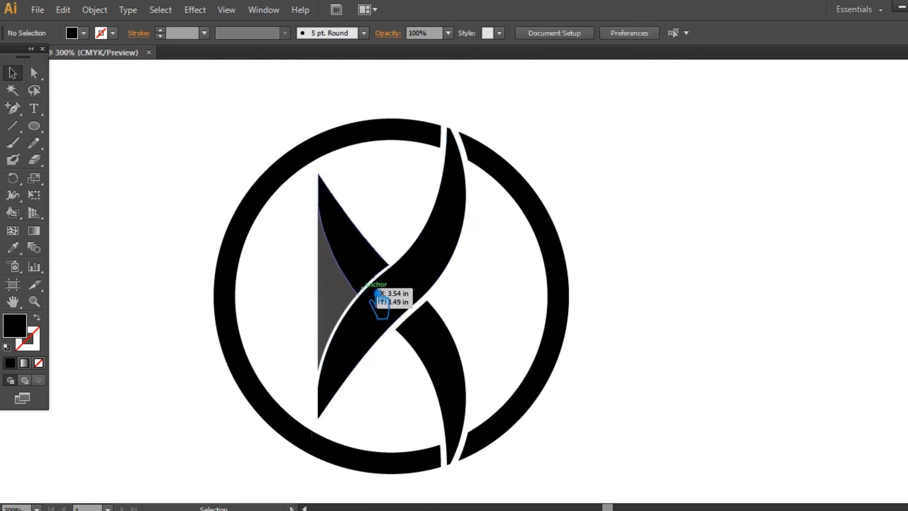
pyautogui.click(675, 246)
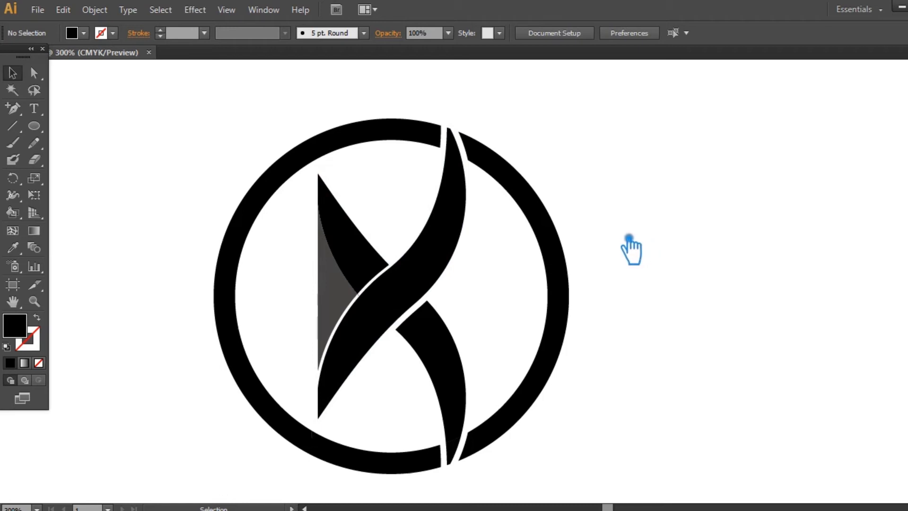
# Offset the upper-left arm's path by 0.02 in with miter joins
pyautogui.click(363, 252)
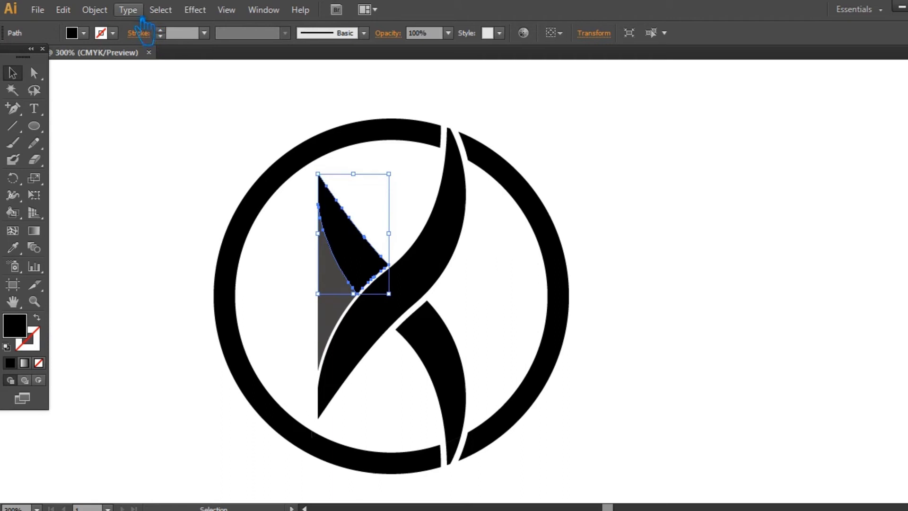
pyautogui.click(94, 10)
pyautogui.moveTo(153, 299)
pyautogui.click(366, 348)
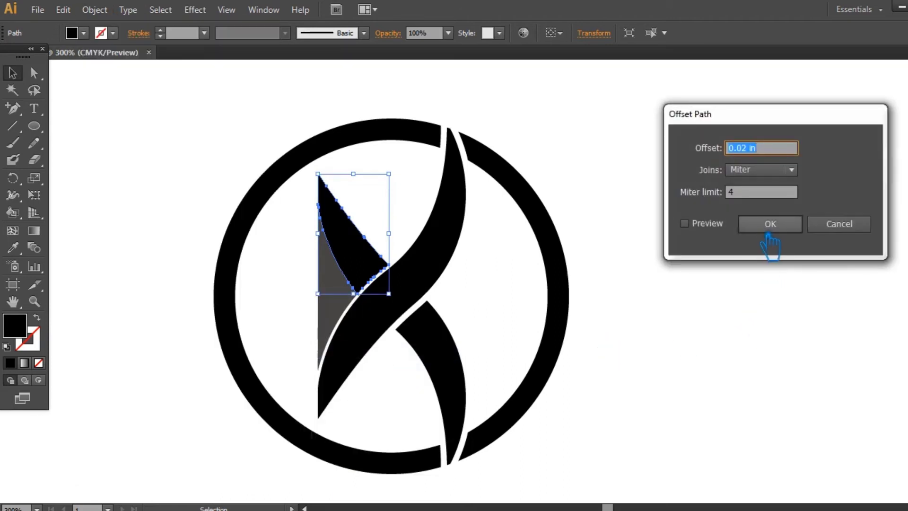
pyautogui.click(770, 225)
# Divide the upper-left arm, its offset and the grey wedge with Pathfinder, and ungroup the resulting pieces
pyautogui.keyDown('shift'); pyautogui.click(369, 277); pyautogui.keyUp('shift')
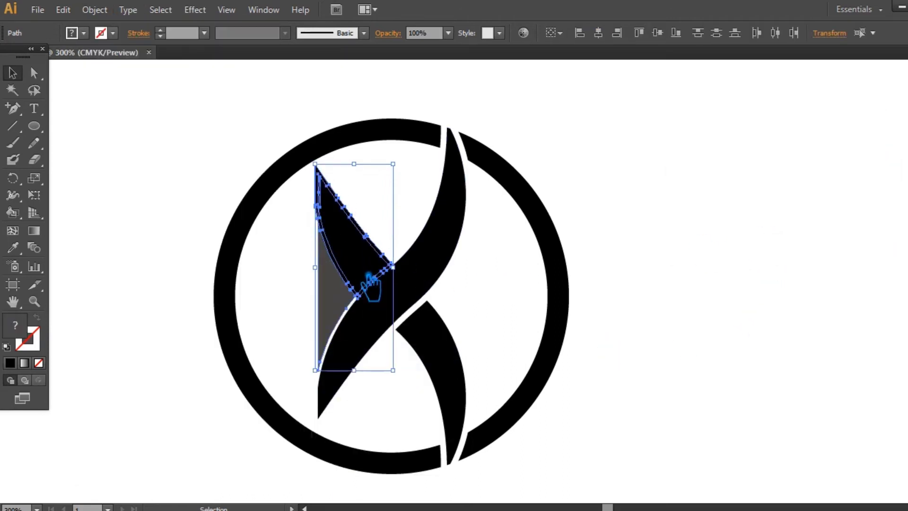
pyautogui.hotkey('ctrl', 'shift', 'F9')
pyautogui.click(797, 416)
pyautogui.hotkey('ctrl', 'shift', 'F9')
pyautogui.click(446, 278)
pyautogui.click(351, 231)
pyautogui.rightClick(352, 238)
pyautogui.click(459, 308)
pyautogui.click(293, 247)
# Delete the offset margin pieces around the upper-left arm to cut a thin gap between it and the grey wedge
pyautogui.click(332, 175)
pyautogui.press('Delete')
pyautogui.click(342, 253)
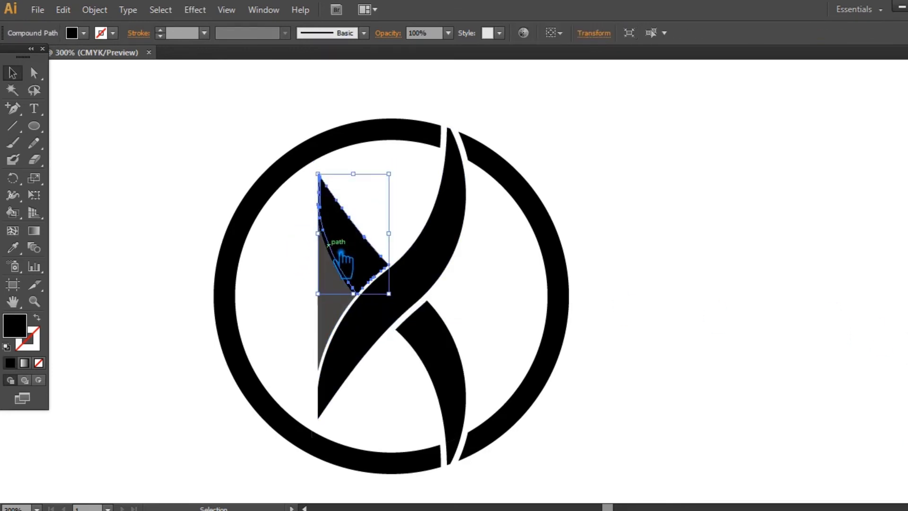
pyautogui.click(294, 244)
pyautogui.click(333, 253)
pyautogui.press('Delete')
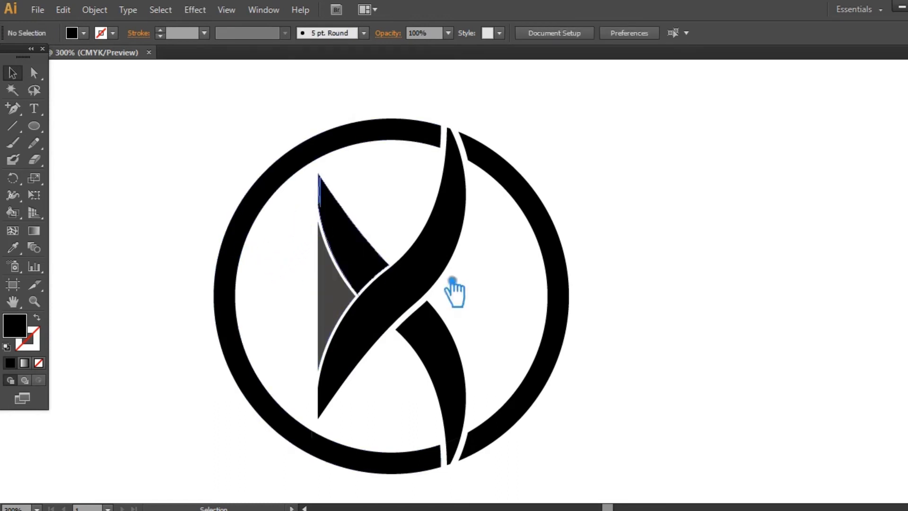
# Merge all the K and ring shapes into one black logo with Pathfinder Unite
pyautogui.moveTo(622, 458); pyautogui.dragTo(218, 127)
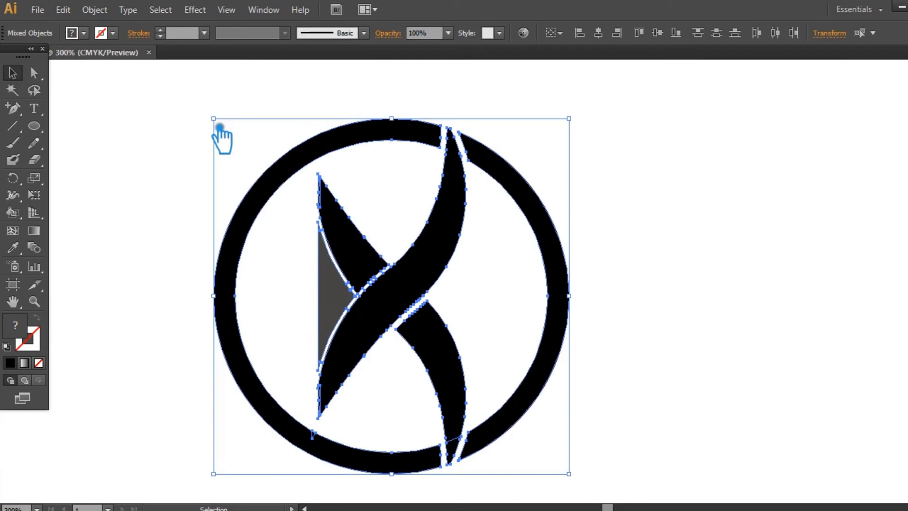
pyautogui.click(906, 395)
pyautogui.click(788, 377)
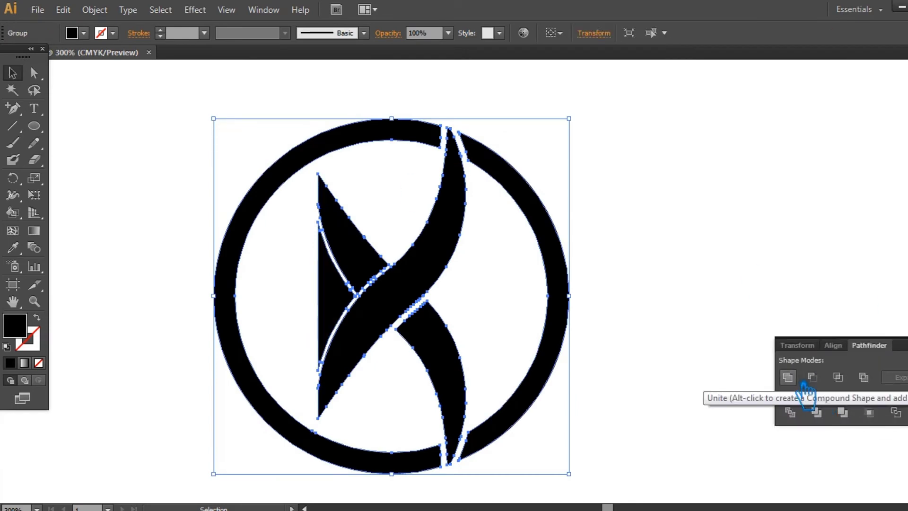
pyautogui.click(796, 316)
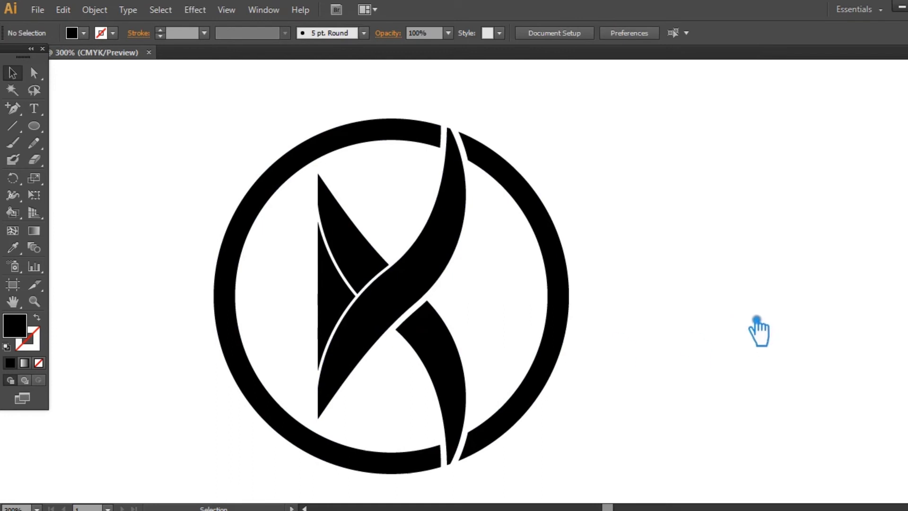
# Ungroup the united logo, then select all its K and ring pieces and group them again
pyautogui.hotkey('ctrl', '-')
pyautogui.moveTo(648, 314); pyautogui.dragTo(568, 298)
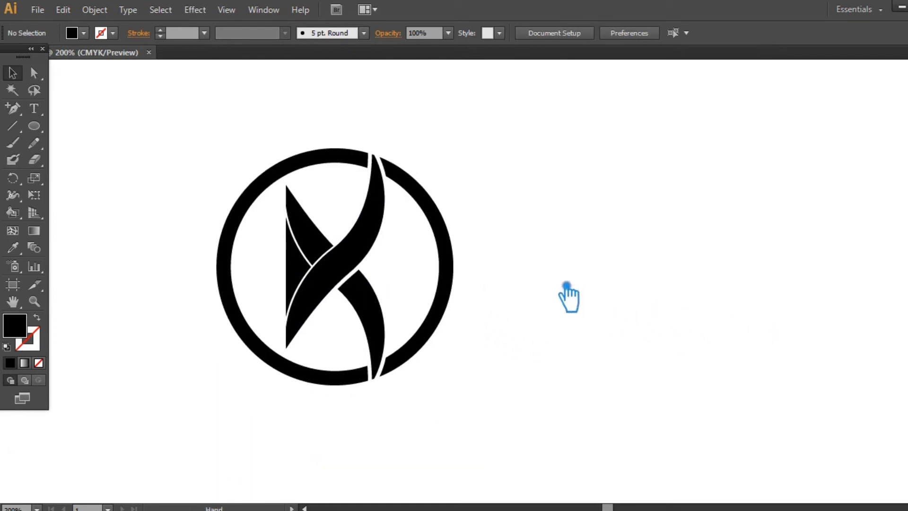
pyautogui.rightClick(351, 268)
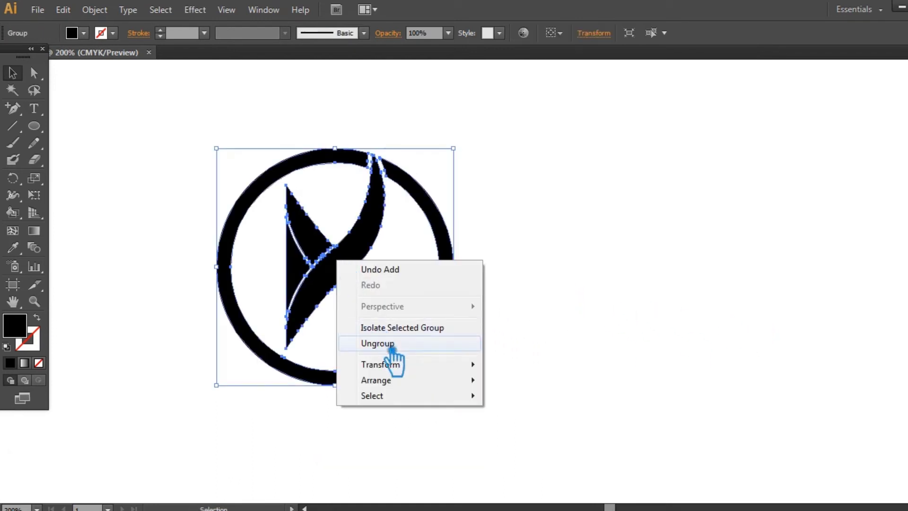
pyautogui.click(391, 345)
pyautogui.click(633, 263)
pyautogui.moveTo(422, 344); pyautogui.dragTo(222, 158)
pyautogui.press('a')
pyautogui.hotkey('ctrl', 'g')
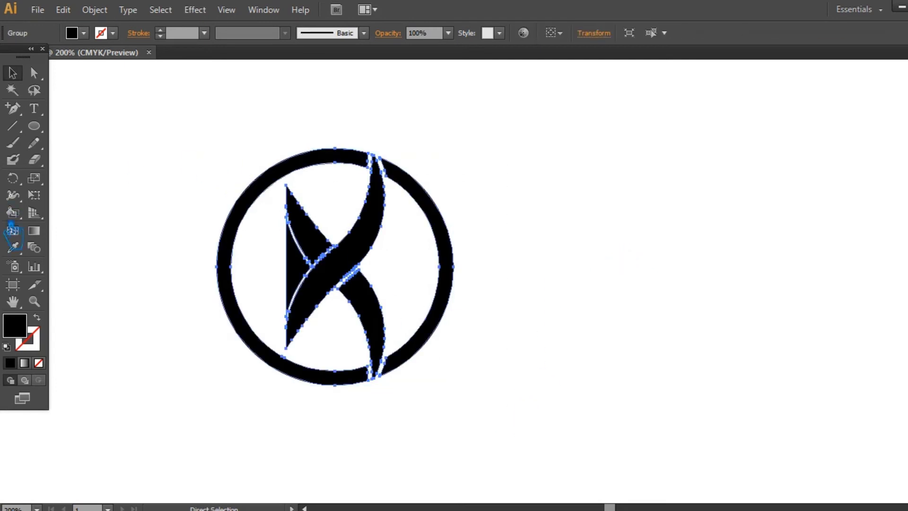
# Apply a new fill color to the whole logo group with the Color Picker
pyautogui.doubleClick(32, 332)
pyautogui.moveTo(713, 236); pyautogui.dragTo(712, 239)
pyautogui.moveTo(655, 163); pyautogui.dragTo(662, 148)
pyautogui.click(833, 98)
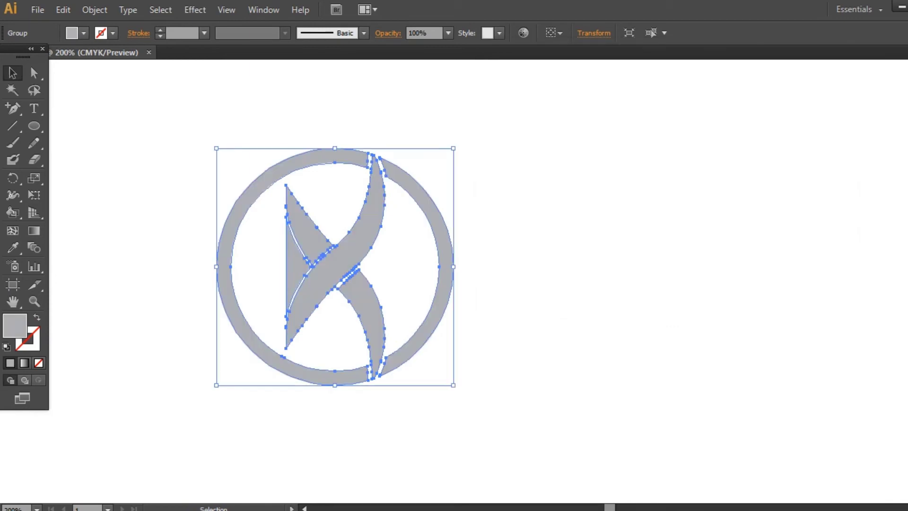
# Switch the fill's color model from grayscale to RGB and fill the logo group with green 8DC422
pyautogui.hotkey('shift', 'F3')
pyautogui.press('F6')
pyautogui.click(903, 60)
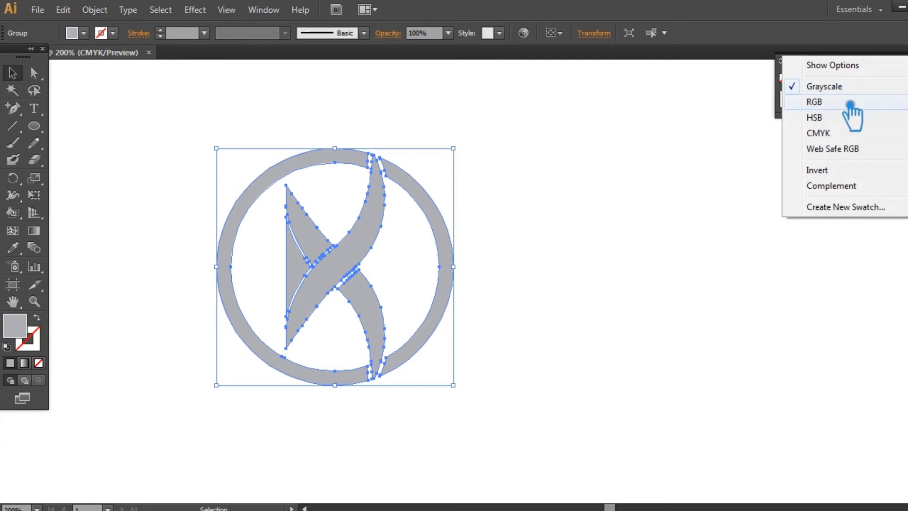
pyautogui.click(851, 97)
pyautogui.click(638, 208)
pyautogui.click(355, 262)
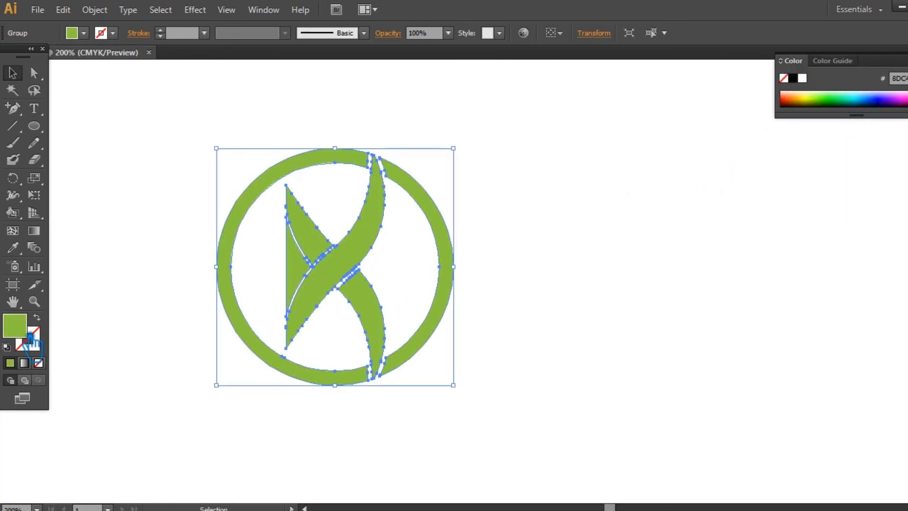
# Darken the logo group's fill to the olive green 759B19
pyautogui.doubleClick(15, 326)
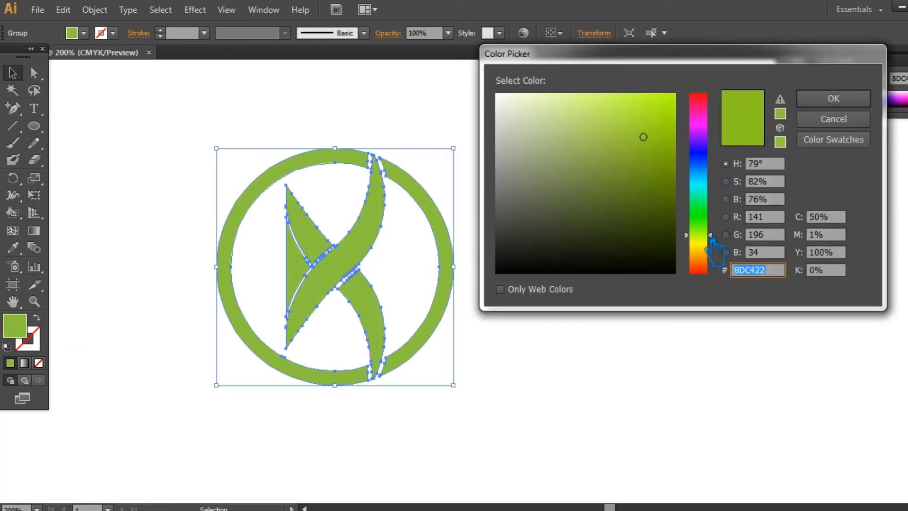
pyautogui.moveTo(712, 242); pyautogui.dragTo(712, 239)
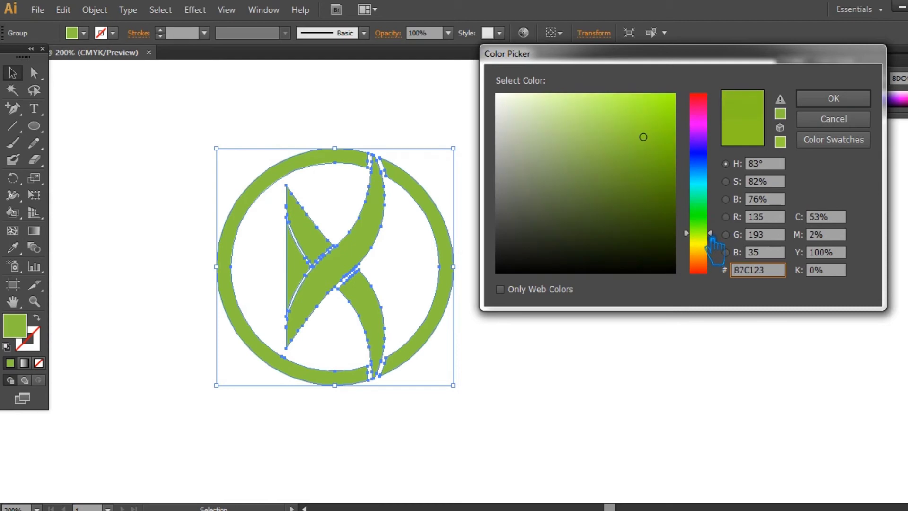
pyautogui.moveTo(642, 140); pyautogui.dragTo(648, 164)
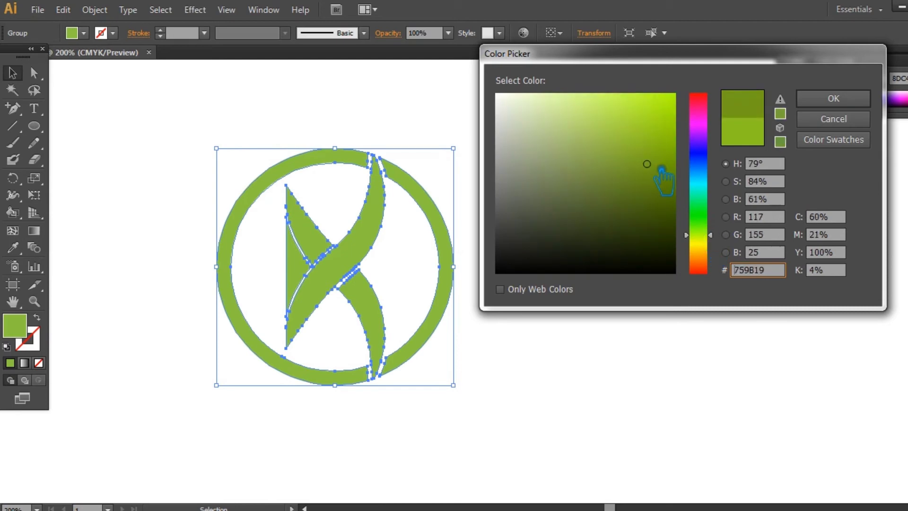
pyautogui.click(828, 100)
pyautogui.click(602, 186)
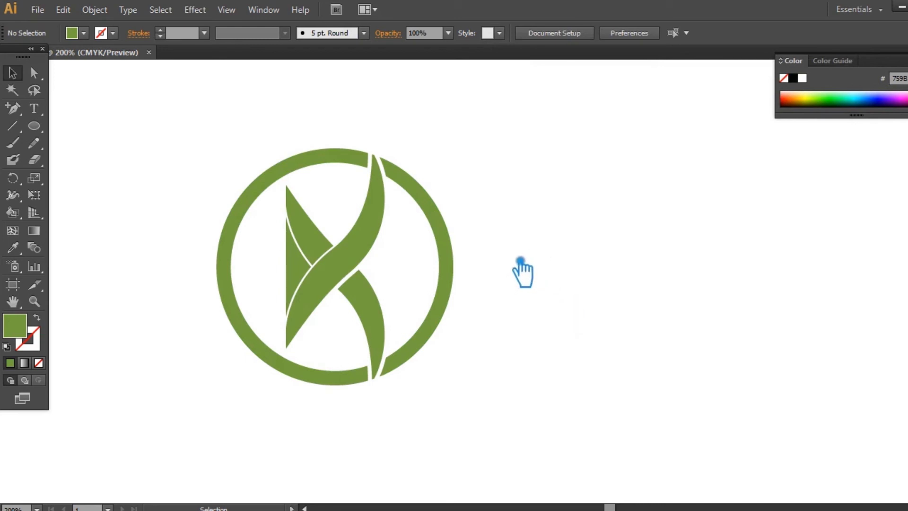
# Draw a thin unfilled circle with a green 1 pt stroke around the logo's ring and center it on the logo
pyautogui.click(361, 280)
pyautogui.click(595, 233)
pyautogui.click(33, 126)
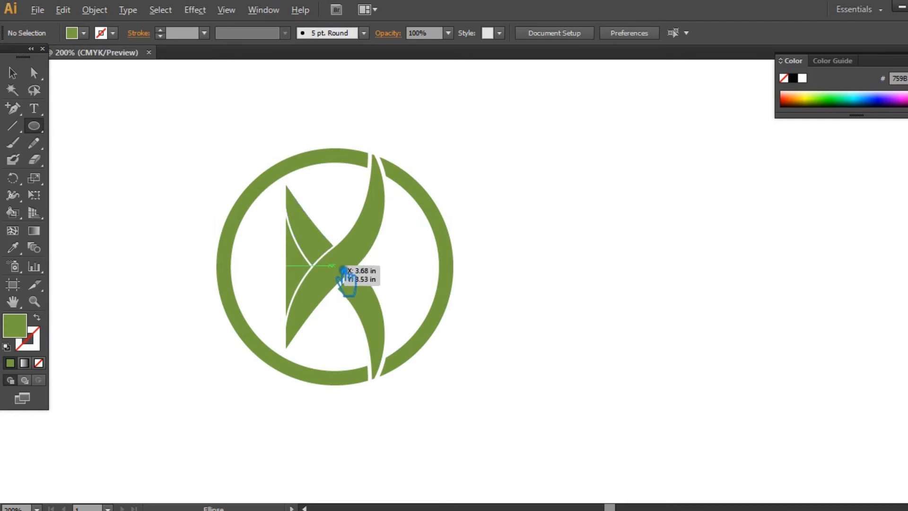
pyautogui.moveTo(348, 270); pyautogui.dragTo(472, 387)
pyautogui.click(38, 317)
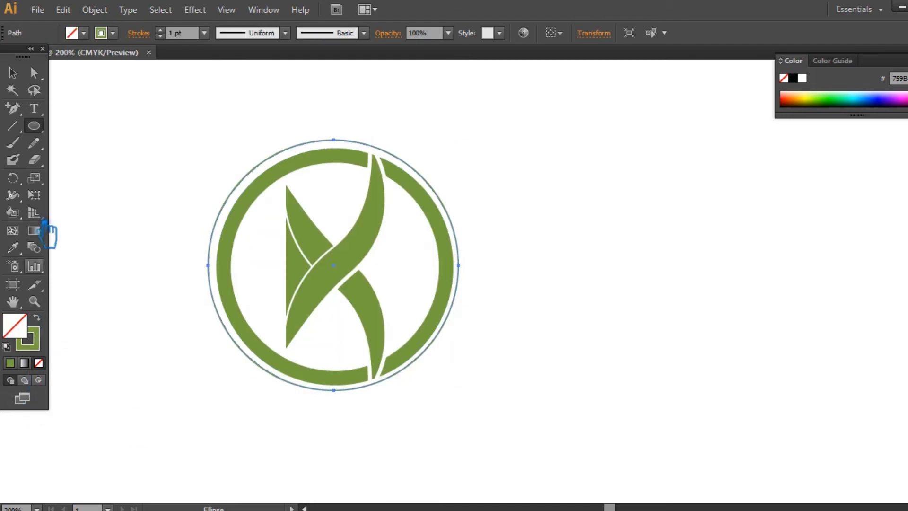
pyautogui.click(13, 72)
pyautogui.moveTo(523, 395)
pyautogui.mouseDown()
pyautogui.moveTo(300, 213)
pyautogui.moveTo(285, 188)
pyautogui.mouseUp()
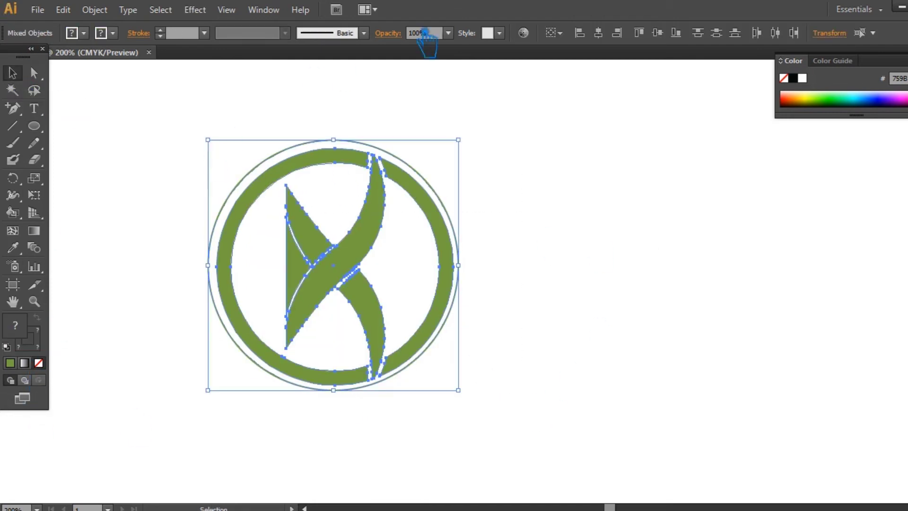
pyautogui.click(586, 262)
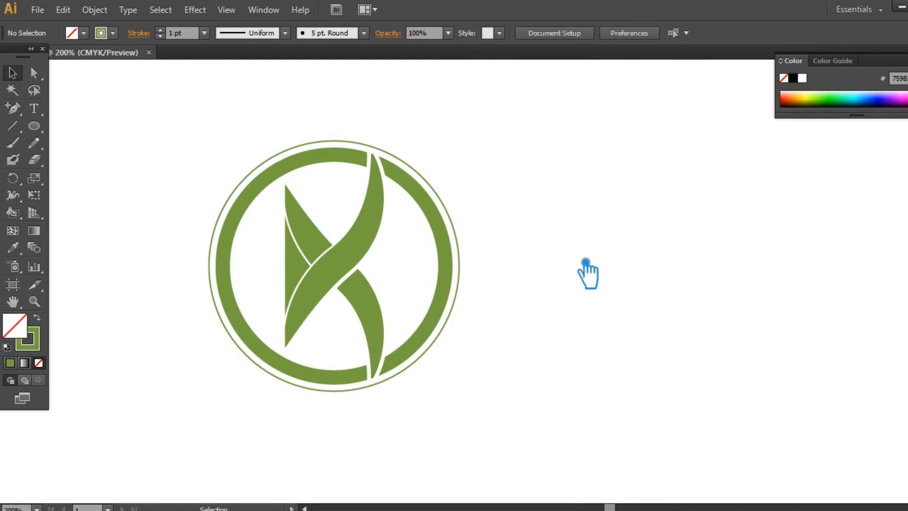
# Set the outer circle's stroke weight to 2 pt
pyautogui.hotkey('ctrl', '+')
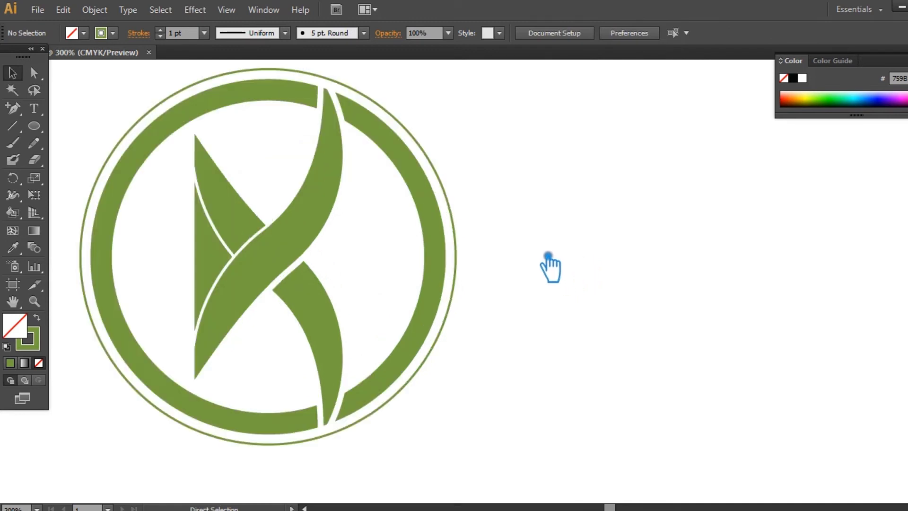
pyautogui.moveTo(577, 244); pyautogui.dragTo(654, 268)
pyautogui.click(466, 136)
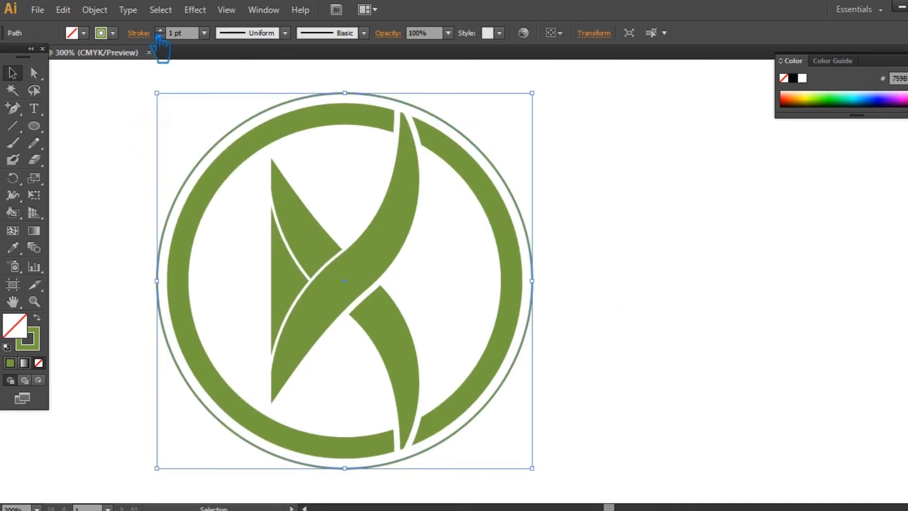
pyautogui.click(160, 30)
pyautogui.click(725, 276)
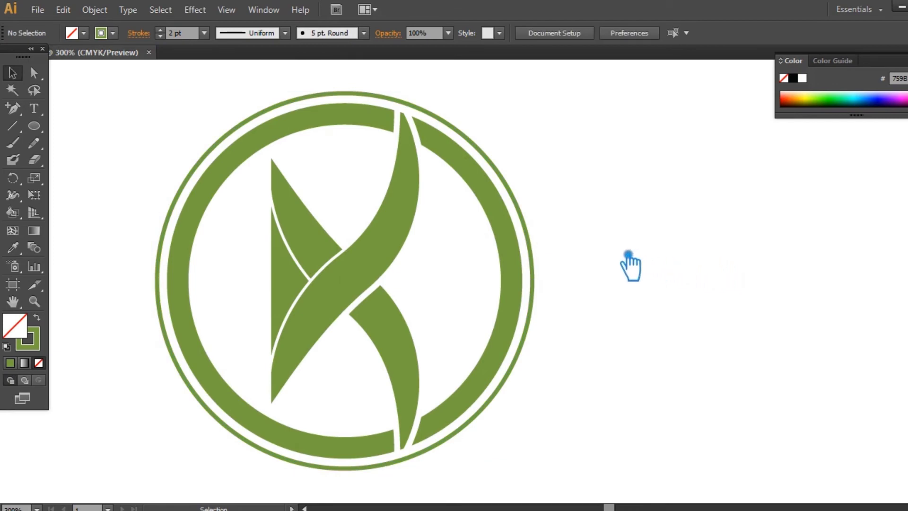
# Expand the outer circle's fill and stroke into a shape, and fill it with the gray 666666
pyautogui.click(463, 136)
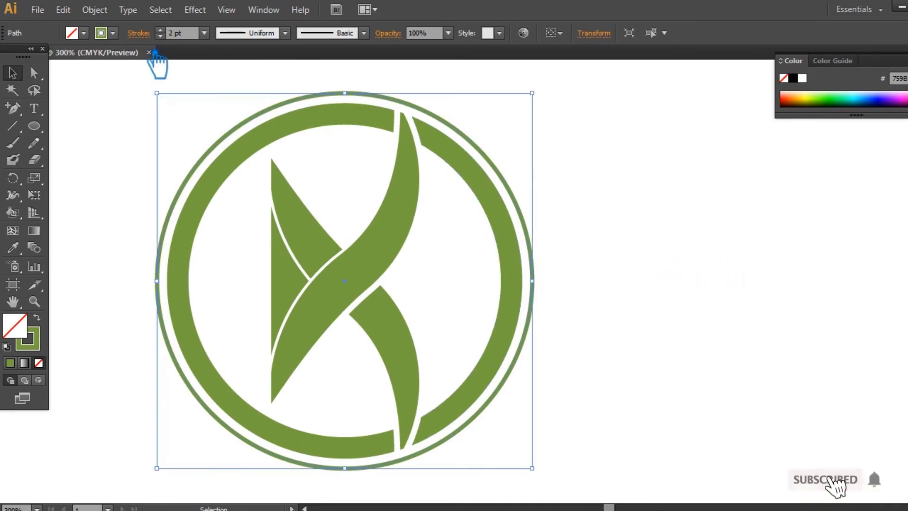
pyautogui.click(94, 9)
pyautogui.click(124, 161)
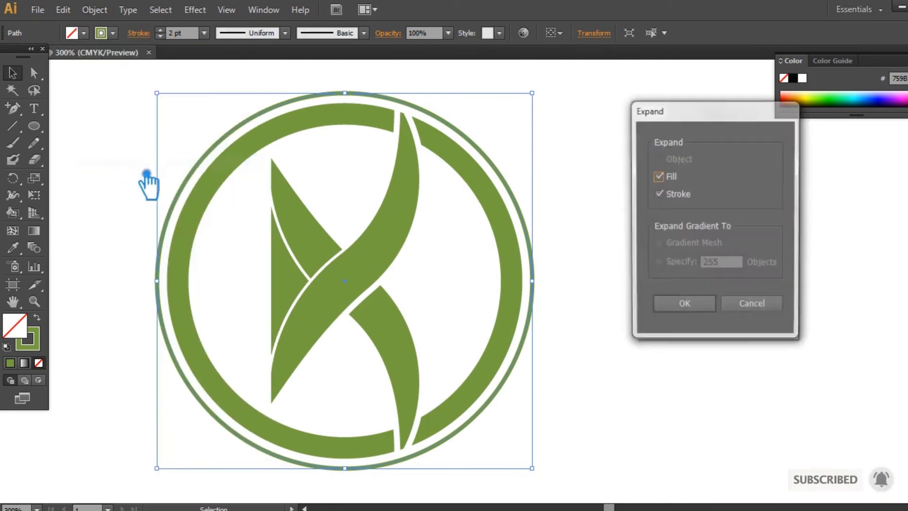
pyautogui.click(684, 307)
pyautogui.doubleClick(15, 326)
pyautogui.moveTo(537, 253); pyautogui.dragTo(487, 204)
pyautogui.click(851, 101)
pyautogui.click(676, 270)
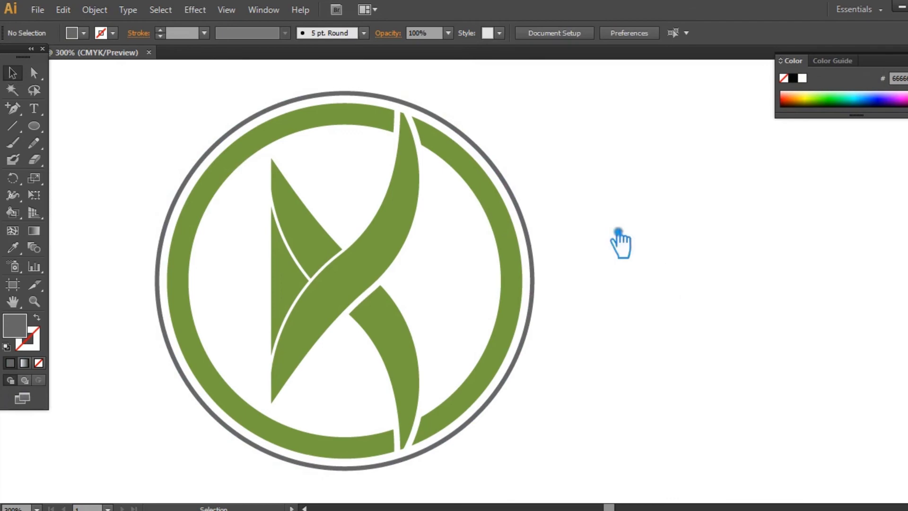
# Try a noticeably lighter gray fill on the expanded outer circle
pyautogui.click(501, 163)
pyautogui.doubleClick(15, 325)
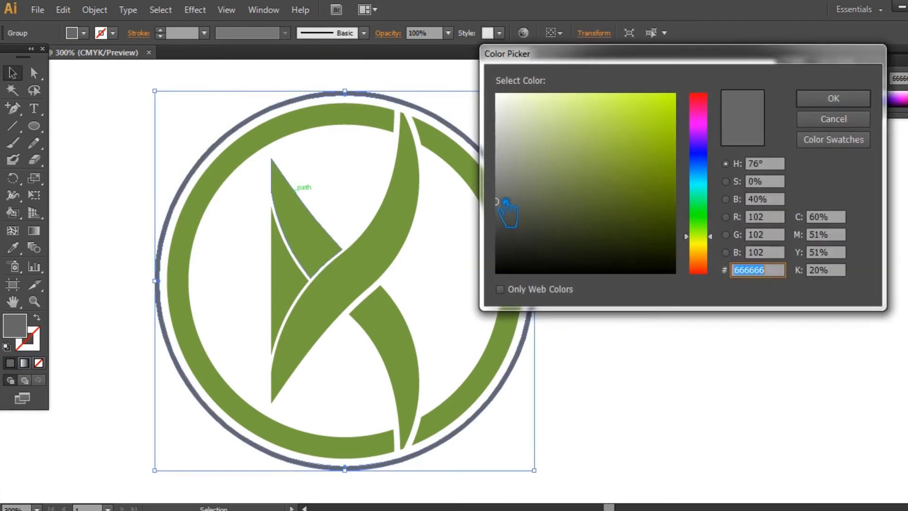
pyautogui.moveTo(506, 201); pyautogui.dragTo(505, 178)
pyautogui.click(833, 98)
pyautogui.click(684, 206)
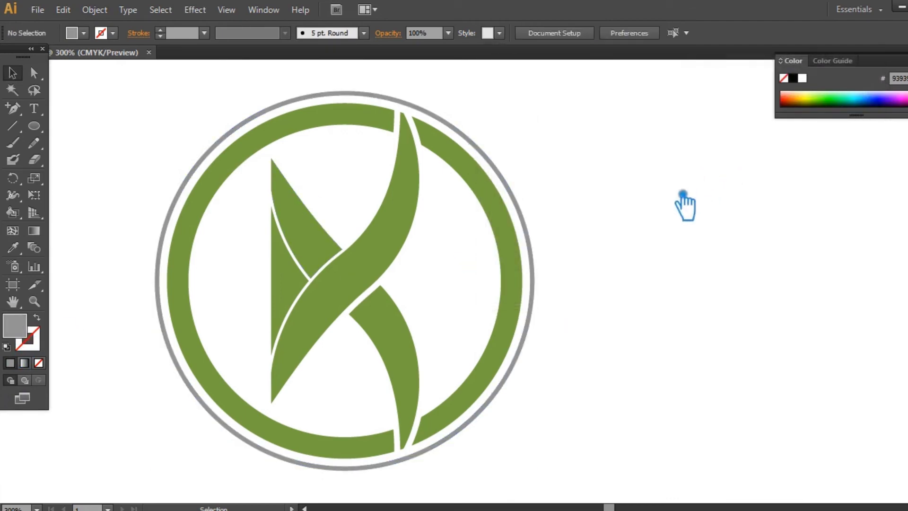
# Fill the outer circle with the medium gray 7F7F7F
pyautogui.click(532, 250)
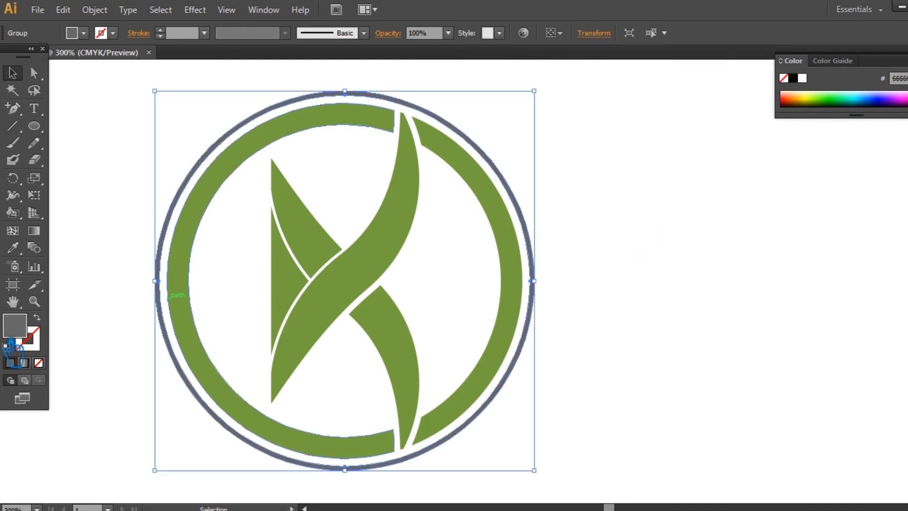
pyautogui.doubleClick(19, 327)
pyautogui.click(503, 188)
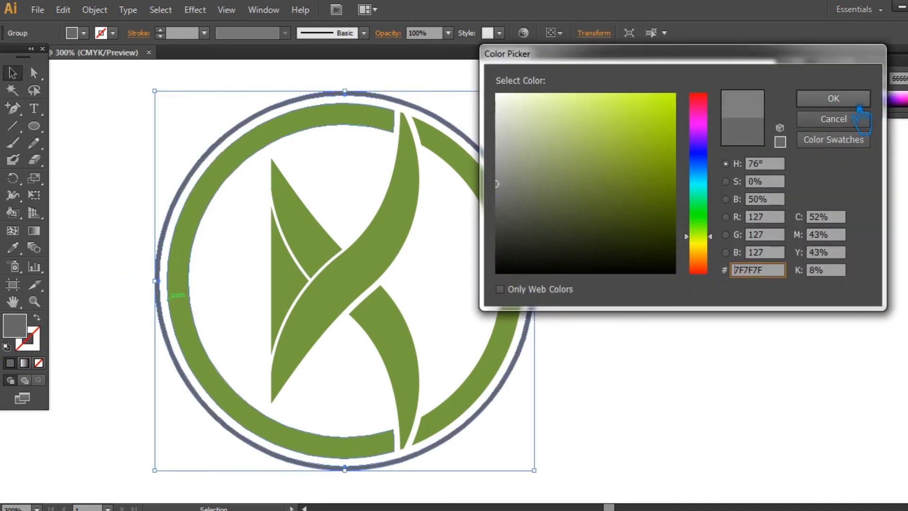
pyautogui.click(858, 100)
pyautogui.click(688, 234)
# Ungroup the K logo inside the outer circle so its pieces can be colored separately
pyautogui.hotkey('ctrl', '-')
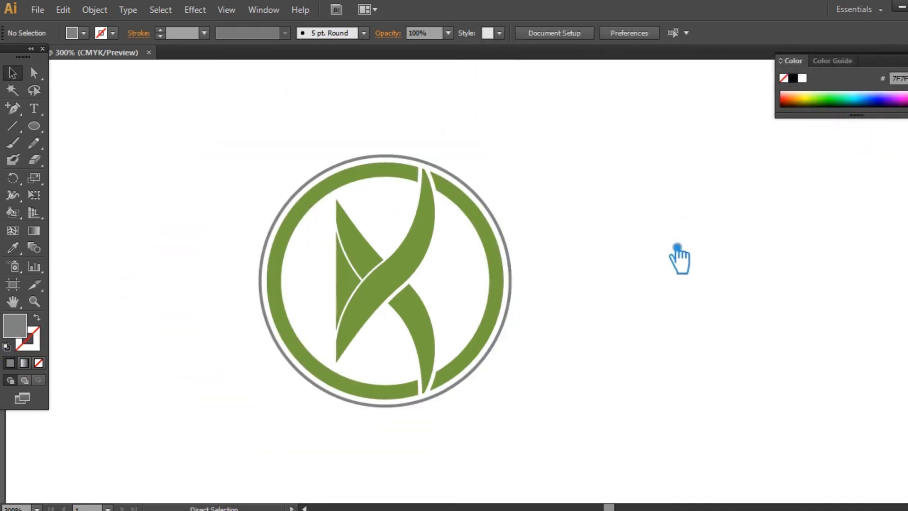
pyautogui.moveTo(679, 307); pyautogui.dragTo(630, 295)
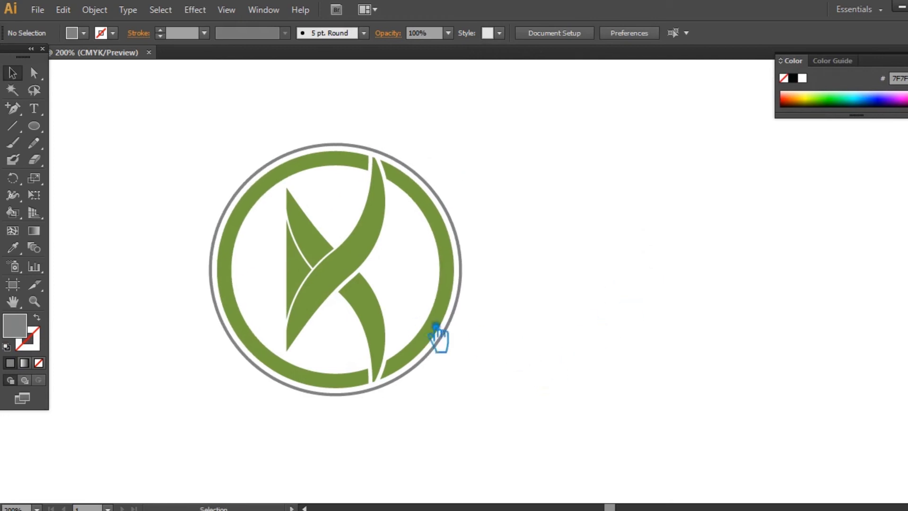
pyautogui.moveTo(510, 435); pyautogui.dragTo(179, 116)
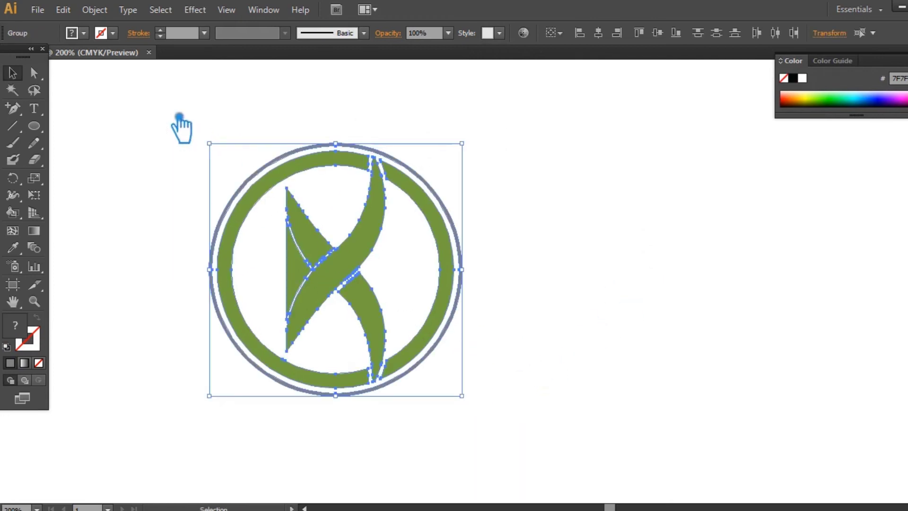
pyautogui.click(464, 203)
pyautogui.click(360, 266)
pyautogui.rightClick(351, 261)
pyautogui.click(409, 344)
pyautogui.click(478, 312)
# Fill the K's long curved main stroke with the light green 97C64B
pyautogui.click(387, 243)
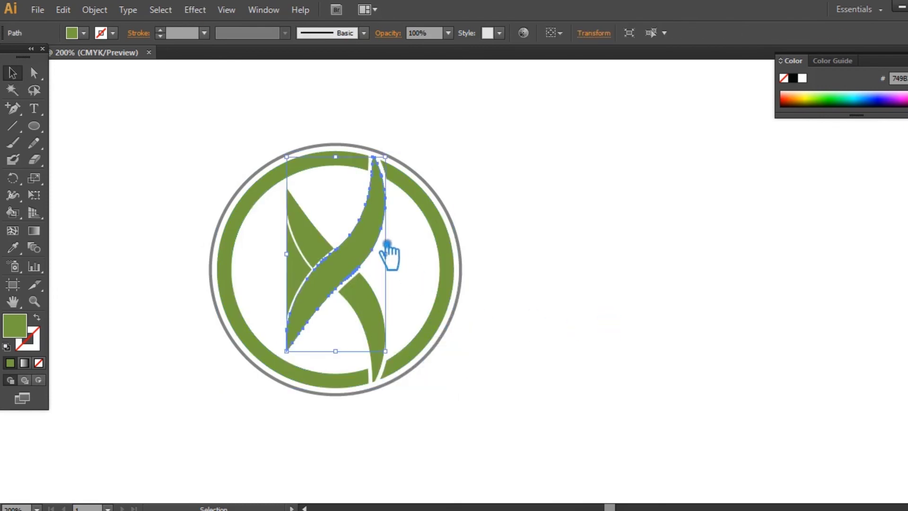
pyautogui.doubleClick(23, 329)
pyautogui.moveTo(621, 172); pyautogui.dragTo(622, 140)
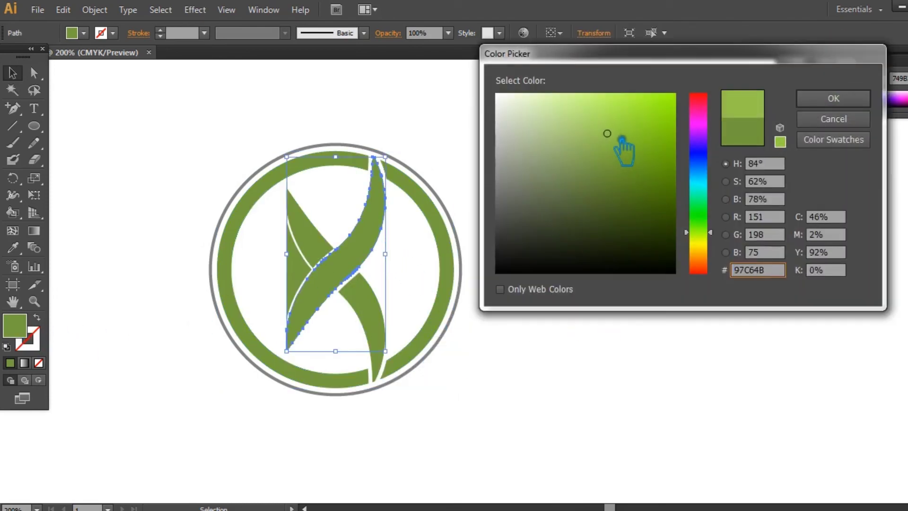
pyautogui.click(848, 100)
pyautogui.click(608, 208)
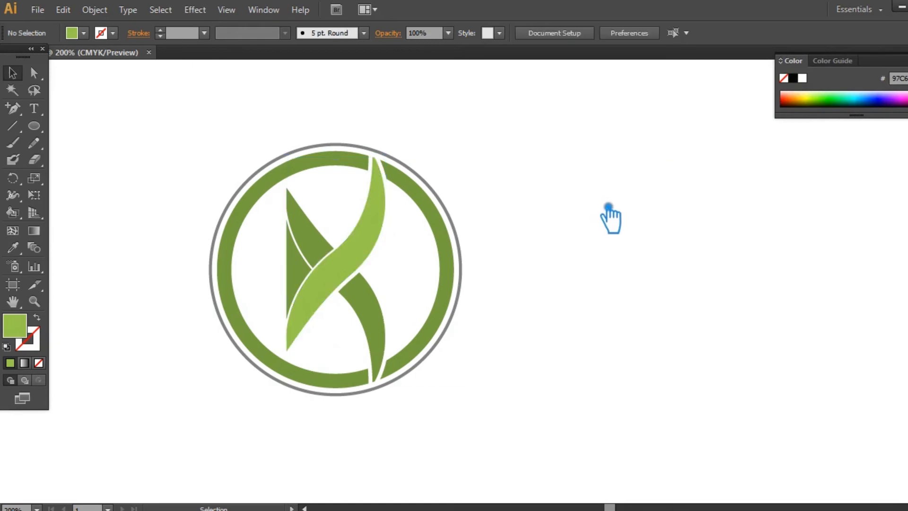
# Group the K's upper and lower arms and copy the main stroke's light green onto them with the Eyedropper
pyautogui.click(378, 314)
pyautogui.keyDown('shift'); pyautogui.click(325, 242); pyautogui.keyUp('shift')
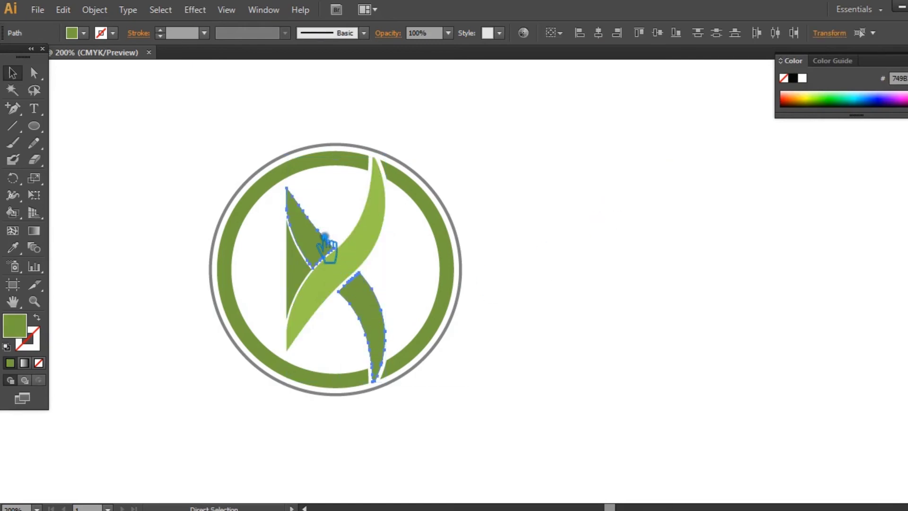
pyautogui.hotkey('ctrl', 'g')
pyautogui.click(13, 248)
pyautogui.click(373, 254)
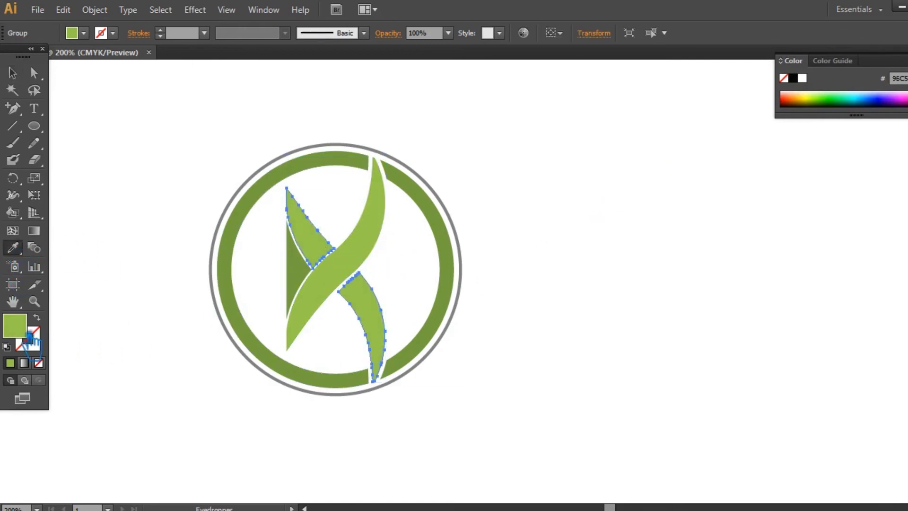
# Darken the fill of the grouped K arms to a medium green
pyautogui.doubleClick(14, 326)
pyautogui.click(630, 158)
pyautogui.click(833, 99)
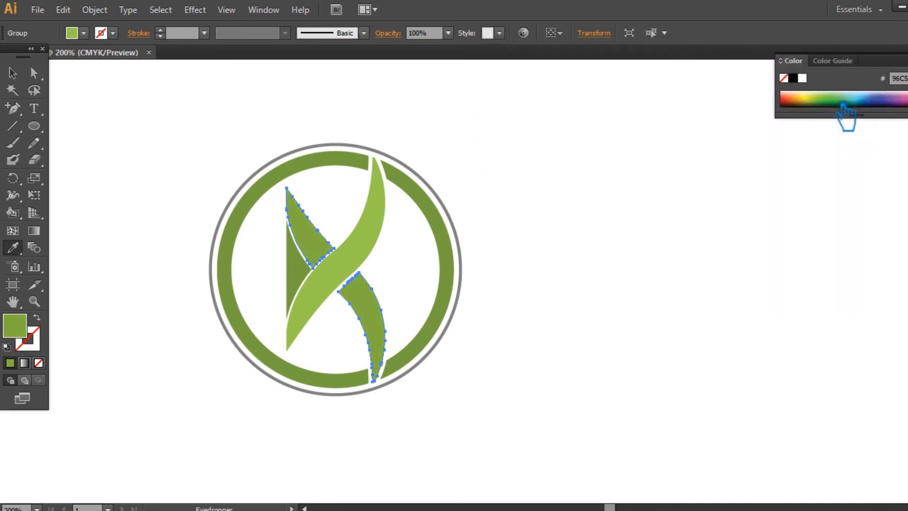
pyautogui.click(13, 73)
pyautogui.click(100, 103)
# Darken the wedge and ring to a deeper olive green, and group the whole logo with its outer circle
pyautogui.click(304, 272)
pyautogui.moveTo(502, 438); pyautogui.dragTo(195, 136)
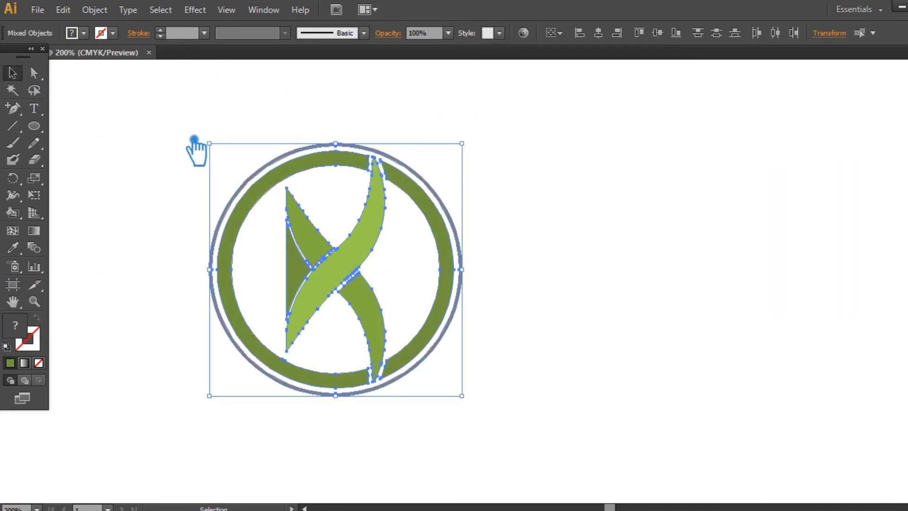
pyautogui.hotkey('ctrl', 'g')
pyautogui.click(589, 236)
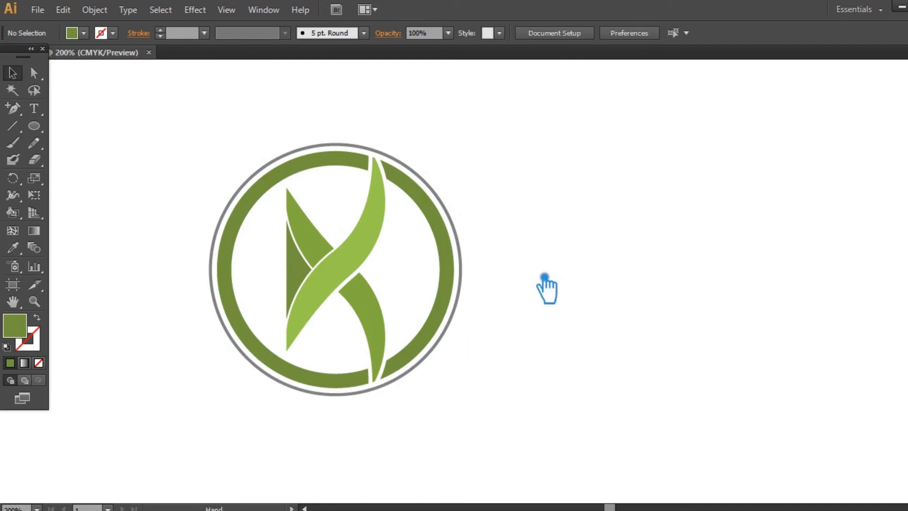
# Duplicate the grouped green logo beside the original and ungroup the copy
pyautogui.moveTo(547, 276); pyautogui.dragTo(504, 275)
pyautogui.click(402, 246)
pyautogui.moveTo(407, 249); pyautogui.dragTo(686, 281)
pyautogui.click(766, 375)
pyautogui.moveTo(766, 375); pyautogui.dragTo(718, 370)
pyautogui.rightClick(536, 251)
pyautogui.click(596, 335)
pyautogui.click(654, 296)
# Fill the copied logo's long curved main stroke with the teal 37C4B6
pyautogui.click(551, 241)
pyautogui.doubleClick(25, 329)
pyautogui.click(715, 185)
pyautogui.moveTo(633, 146)
pyautogui.mouseDown()
pyautogui.moveTo(628, 156)
pyautogui.moveTo(636, 131)
pyautogui.mouseUp()
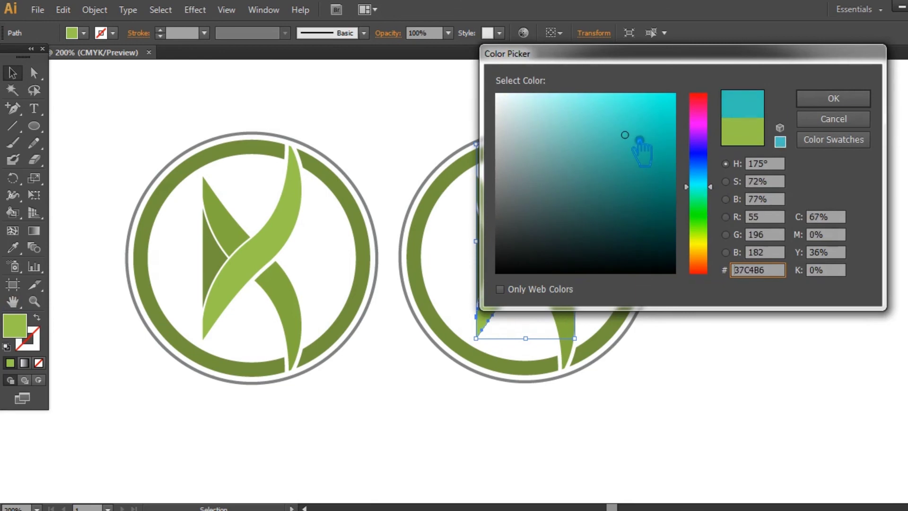
pyautogui.click(833, 99)
pyautogui.click(817, 135)
# Copy the main stroke's teal onto the copied logo's arms with the Eyedropper and darken their fill slightly
pyautogui.click(583, 296)
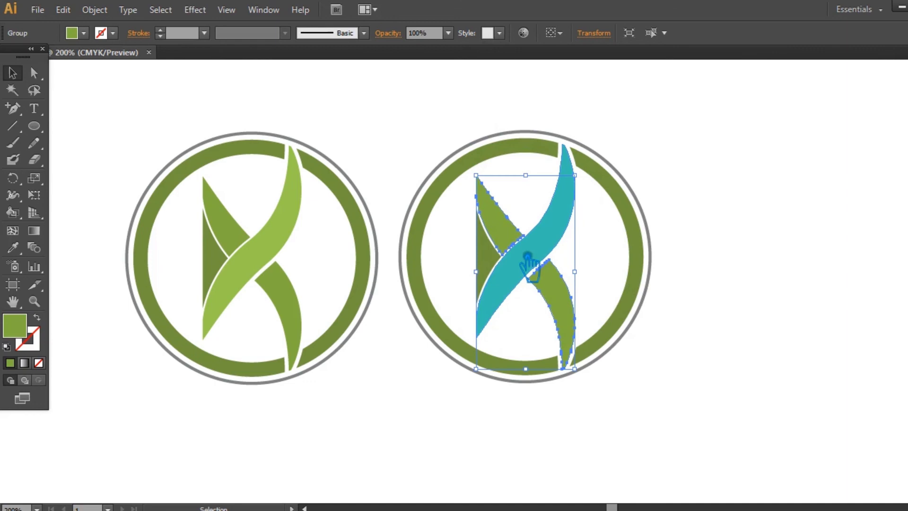
pyautogui.click(563, 239)
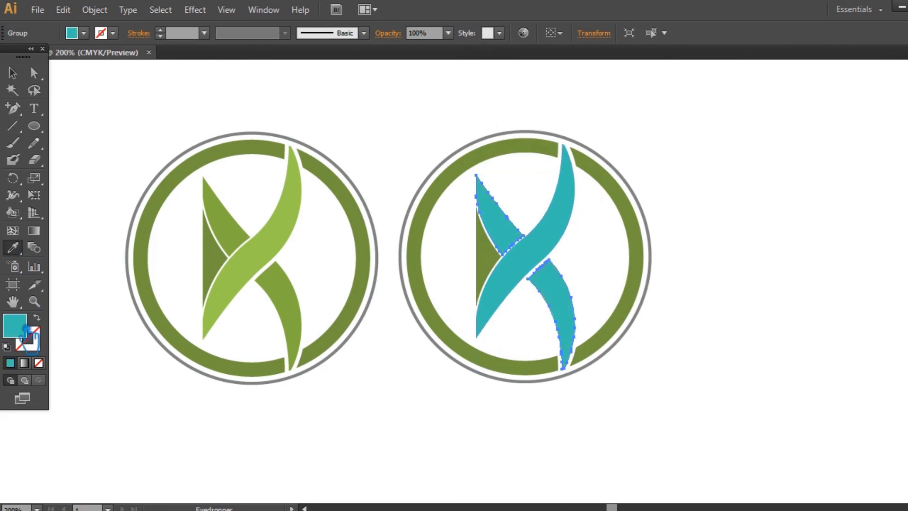
pyautogui.doubleClick(25, 330)
pyautogui.click(624, 155)
pyautogui.click(834, 99)
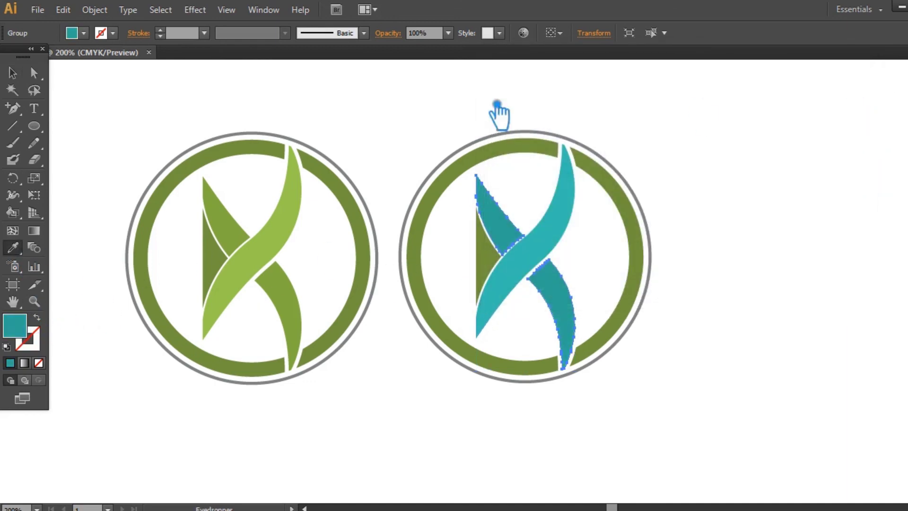
pyautogui.click(459, 115)
# Sample the arms' darker teal onto the copied logo's wedge with the Eyedropper
pyautogui.click(498, 270)
pyautogui.click(13, 247)
# Try a much darker teal fill on the copied logo's wedge and undo it
pyautogui.doubleClick(15, 322)
pyautogui.click(629, 186)
pyautogui.click(832, 99)
pyautogui.hotkey('ctrl', 'z')
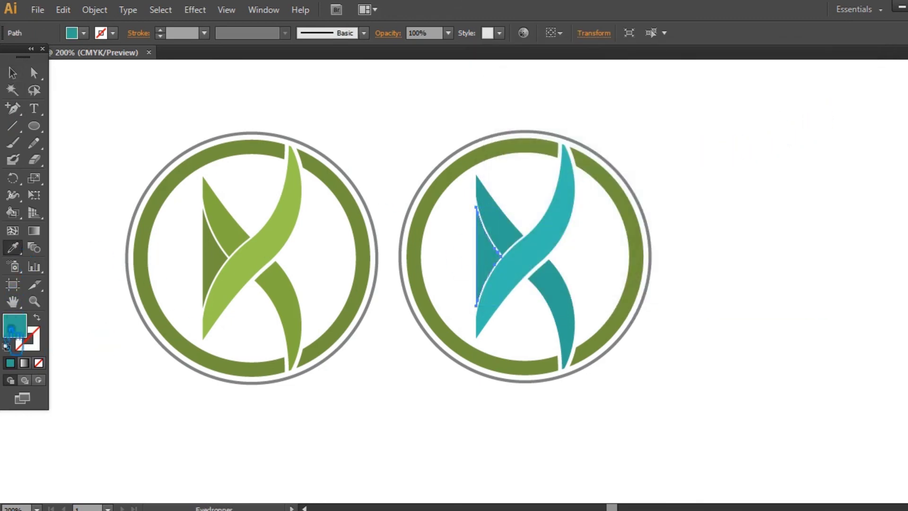
# Fill the copied logo's wedge with the dark teal 268C7D
pyautogui.doubleClick(23, 335)
pyautogui.click(640, 181)
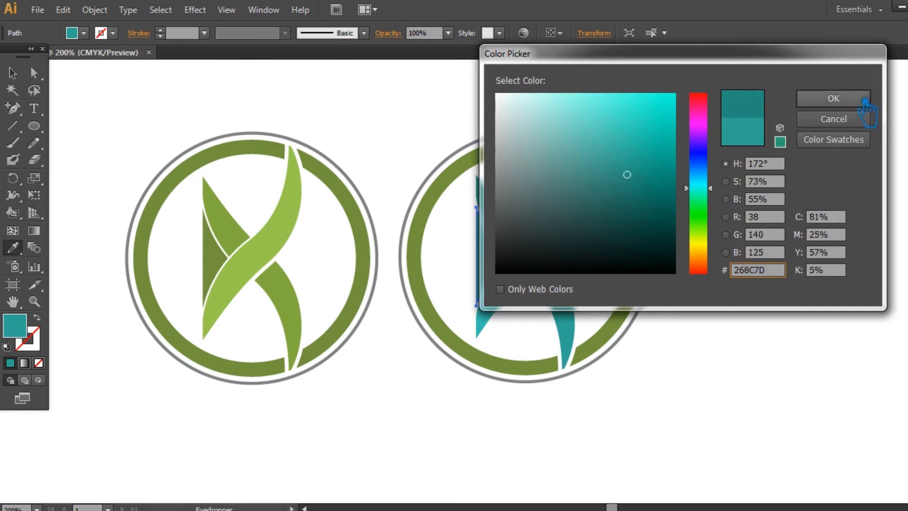
pyautogui.click(859, 98)
pyautogui.click(12, 72)
pyautogui.click(334, 85)
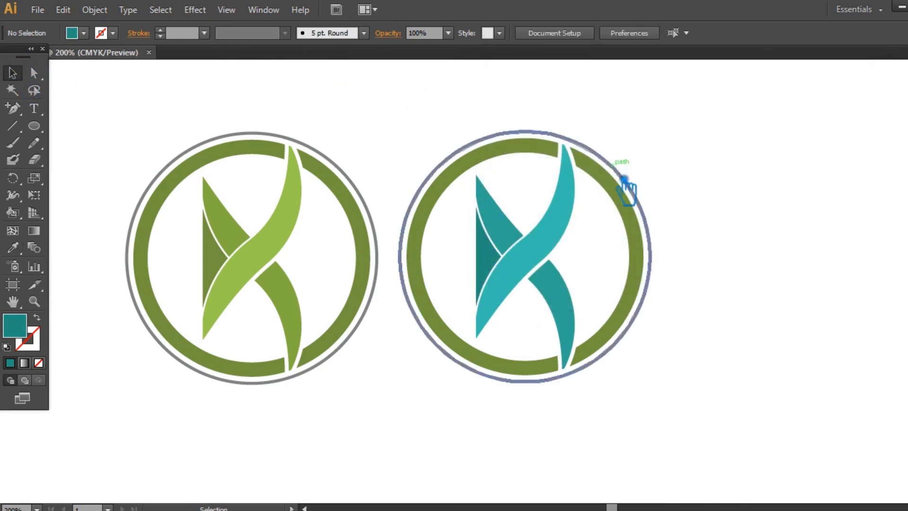
# Group the copied logo's ring pieces and apply the wedge's dark teal to them with the Eyedropper
pyautogui.click(628, 187)
pyautogui.keyDown('shift'); pyautogui.click(458, 179); pyautogui.keyUp('shift')
pyautogui.hotkey('ctrl', 'g')
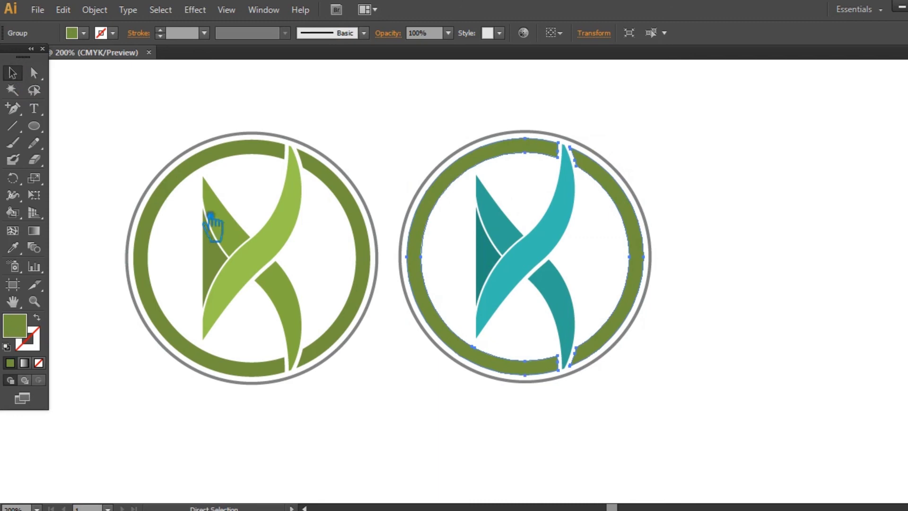
pyautogui.click(14, 249)
pyautogui.click(482, 256)
pyautogui.click(13, 72)
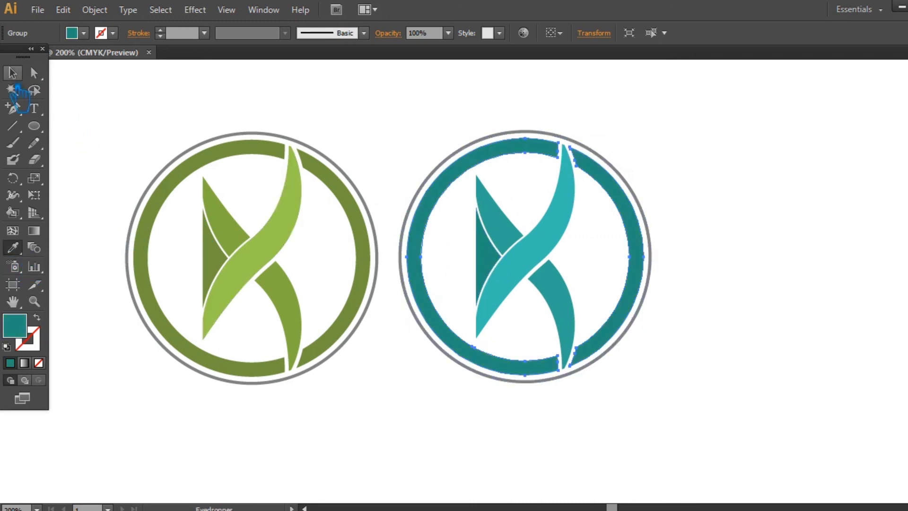
pyautogui.click(371, 121)
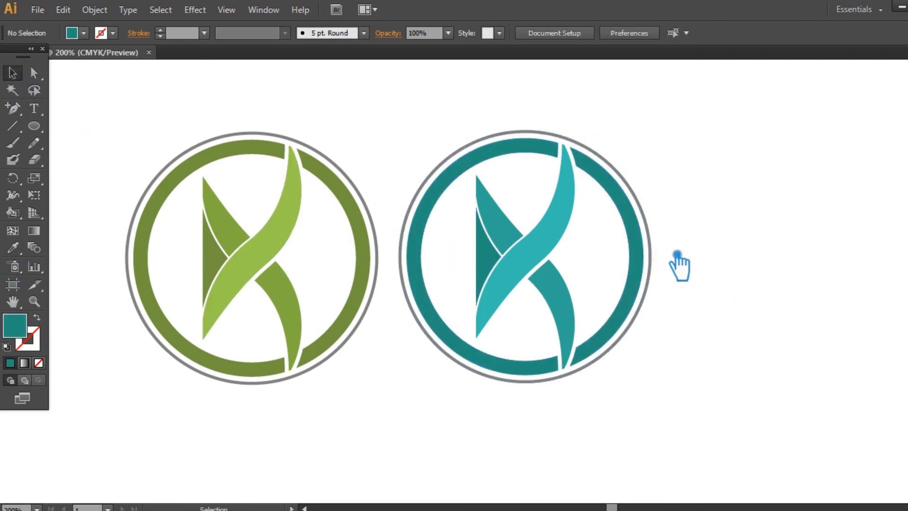
# Try a teal sampled from the copied K's strokes on its gray outer circle
pyautogui.click(644, 195)
pyautogui.click(12, 247)
pyautogui.click(542, 259)
pyautogui.click(13, 72)
pyautogui.click(185, 82)
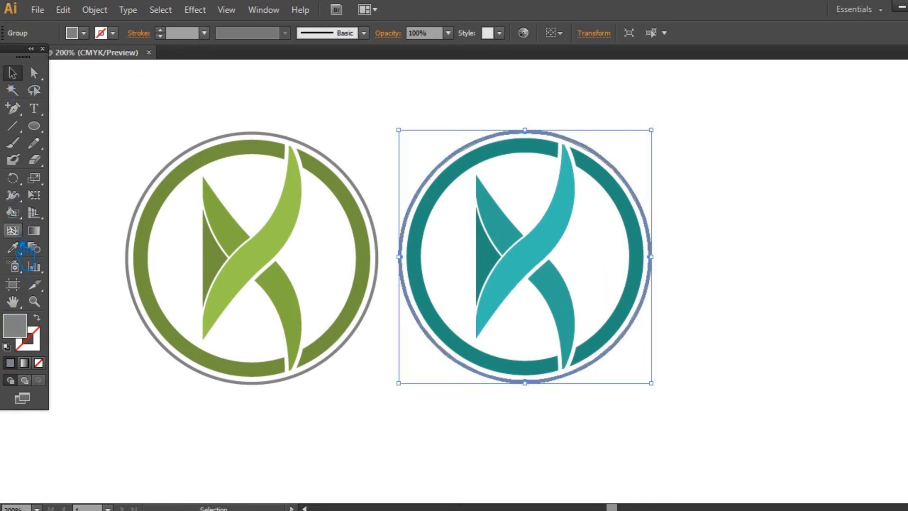
# Apply the ring's dark teal to the copied logo's outer circle with the Eyedropper
pyautogui.click(13, 247)
pyautogui.click(510, 151)
pyautogui.click(27, 72)
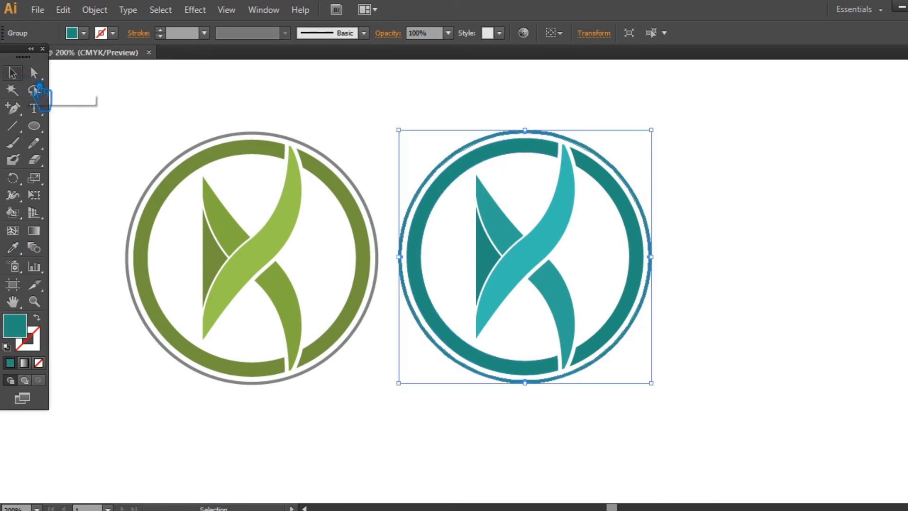